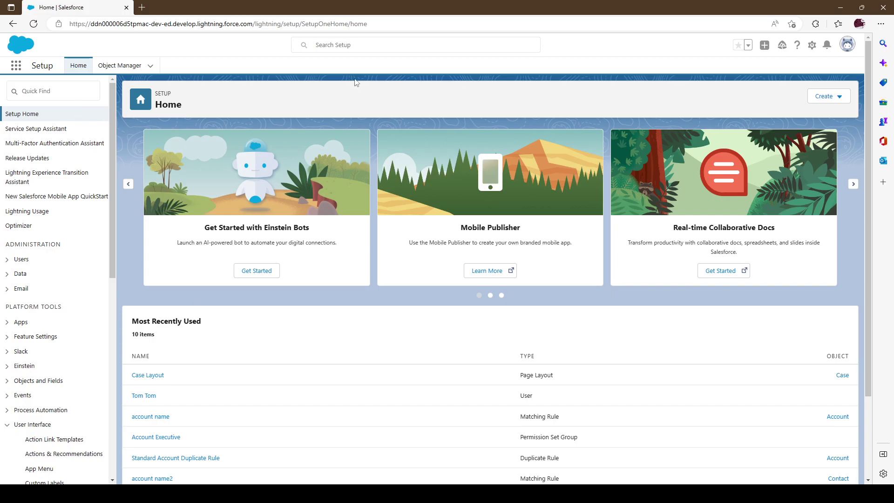
# Search the Setup pages for "lightning app" and open Lightning App Builder.
pyautogui.click(66, 88)
pyautogui.write('l')
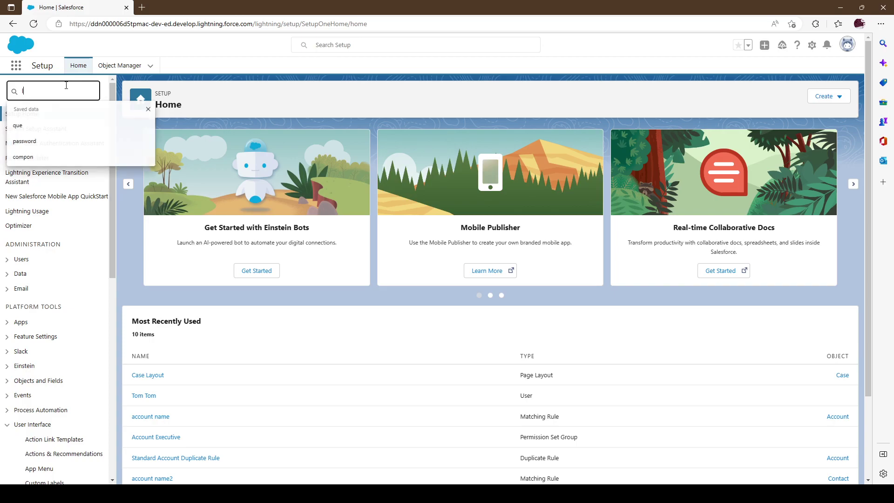
pyautogui.write('ignht')
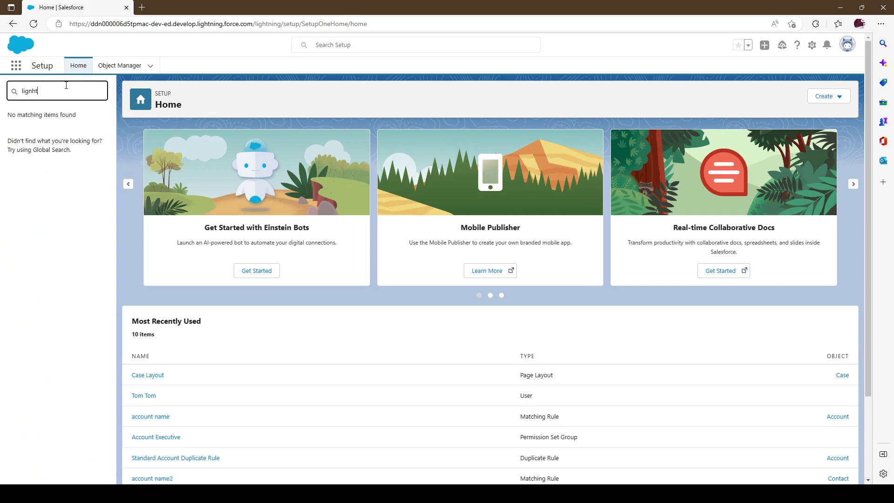
pyautogui.press('BackSpace')
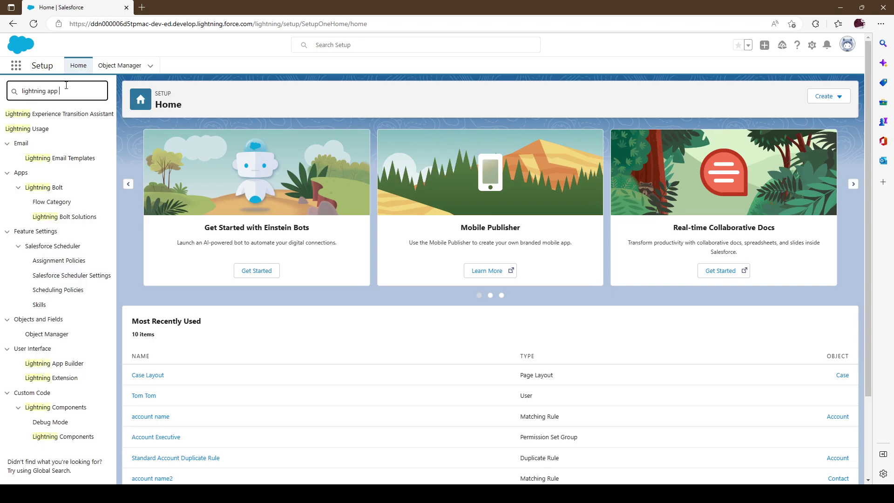
pyautogui.click(74, 130)
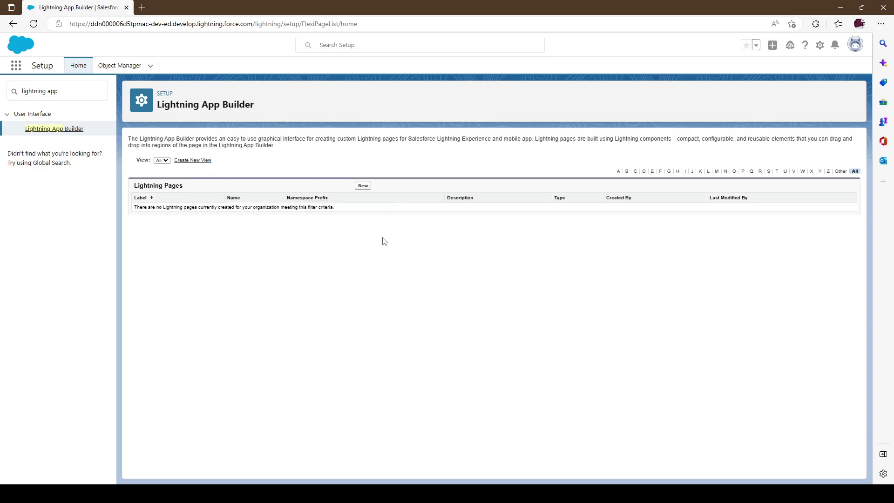
# Start a new Lightning page of type App Page with the label "tab 1".
pyautogui.click(362, 185)
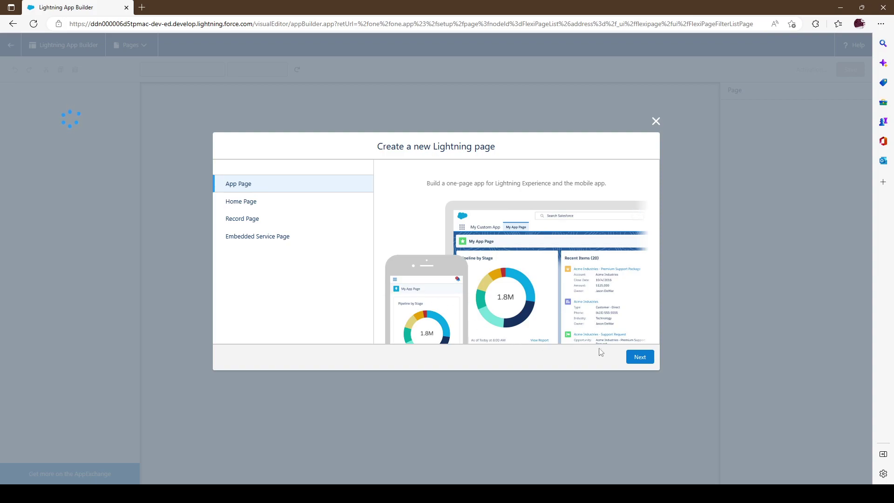
pyautogui.click(638, 357)
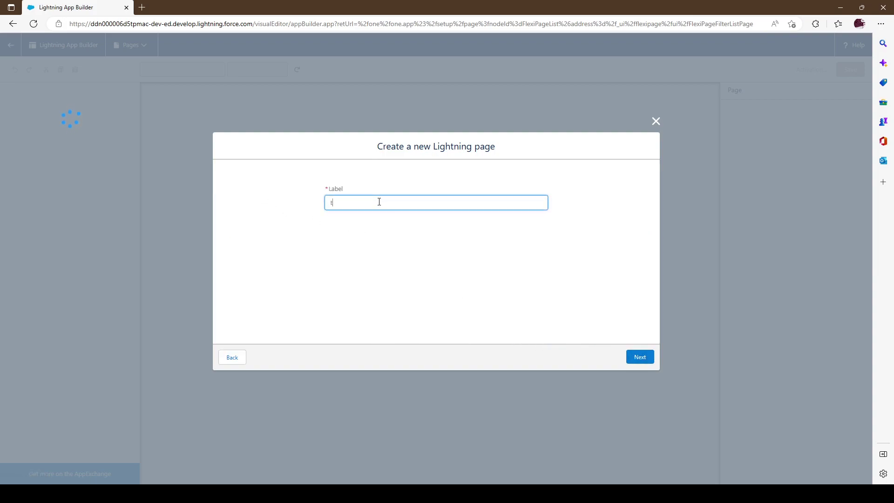
pyautogui.write('tab 1')
pyautogui.click(642, 358)
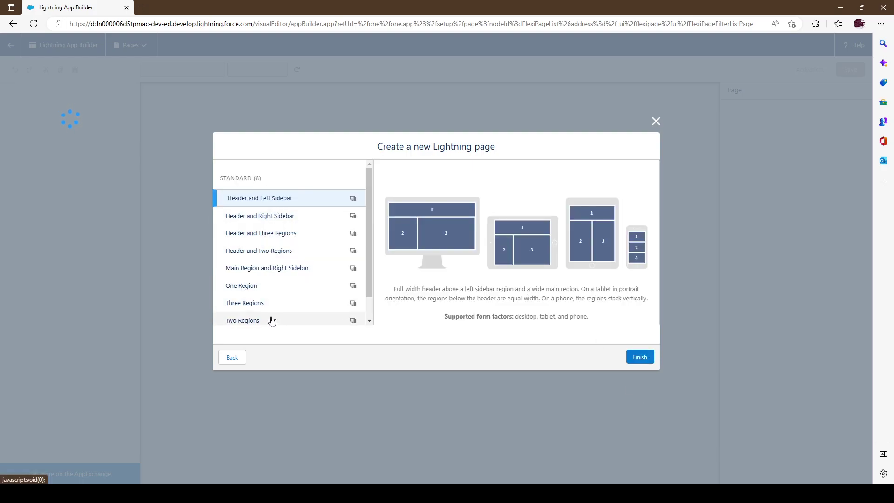
# Compare the standard page templates and create the page with the Header and Left Sidebar template.
pyautogui.scroll(-1, 280, 291)
pyautogui.scroll(1, 281, 289)
pyautogui.click(261, 217)
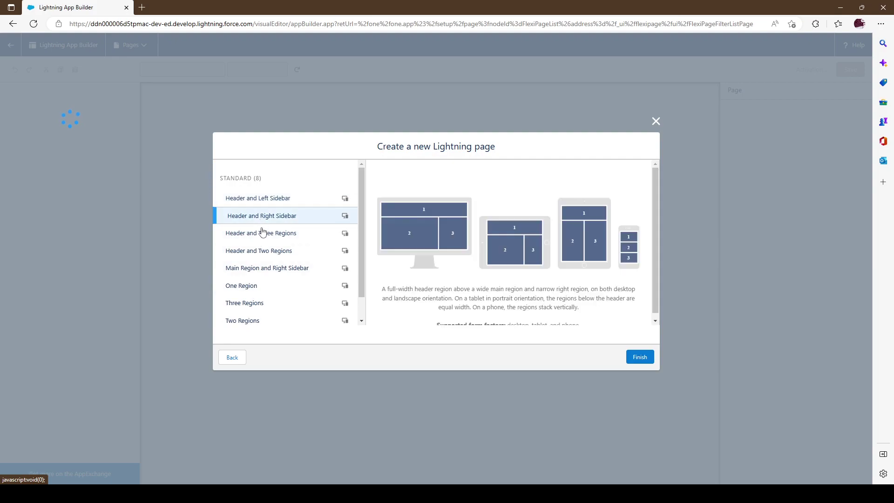
pyautogui.click(261, 235)
pyautogui.click(344, 251)
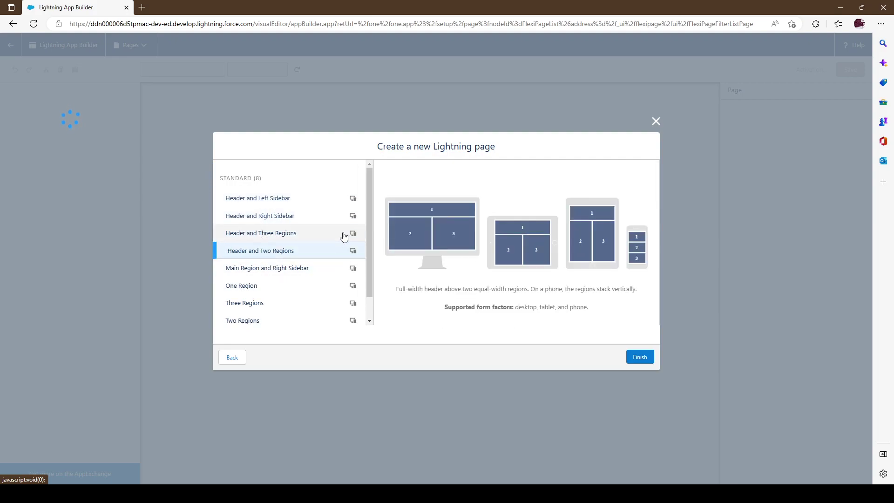
pyautogui.click(300, 269)
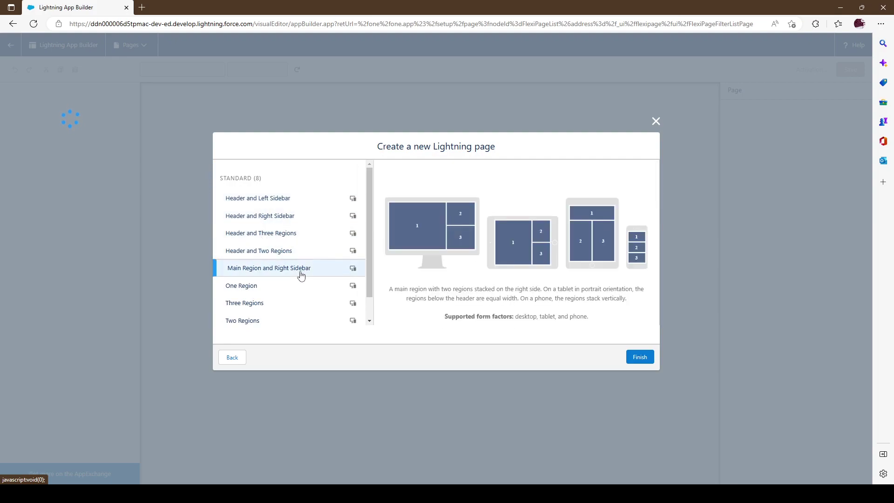
pyautogui.click(284, 206)
pyautogui.click(640, 357)
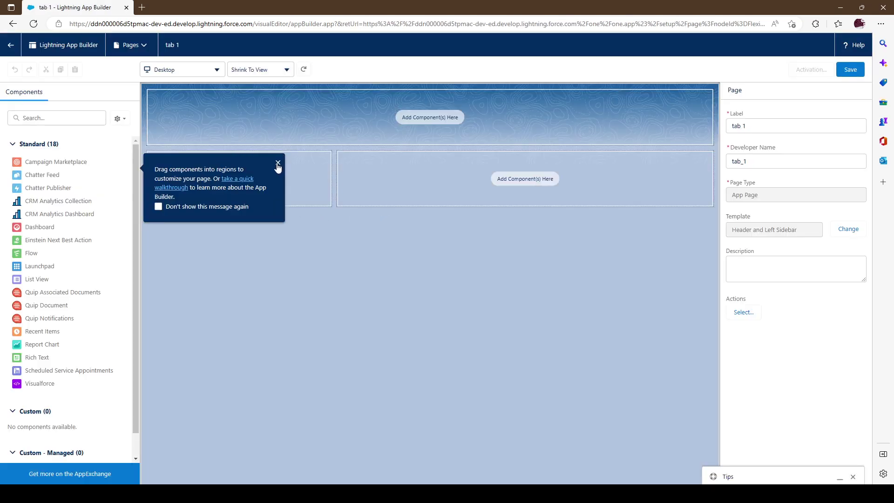
# Dismiss the walkthrough hint, then place a Report Chart in the header region and a Chatter Feed in the left sidebar region.
pyautogui.click(278, 163)
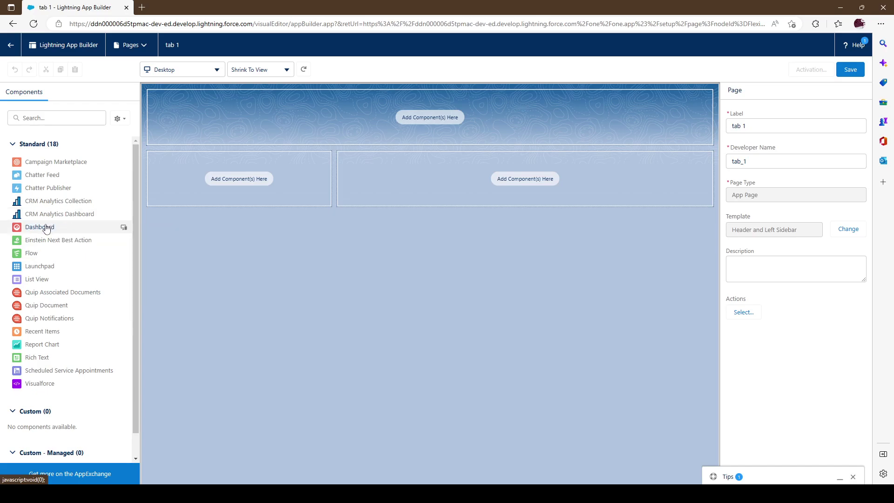
pyautogui.moveTo(52, 345); pyautogui.dragTo(303, 116)
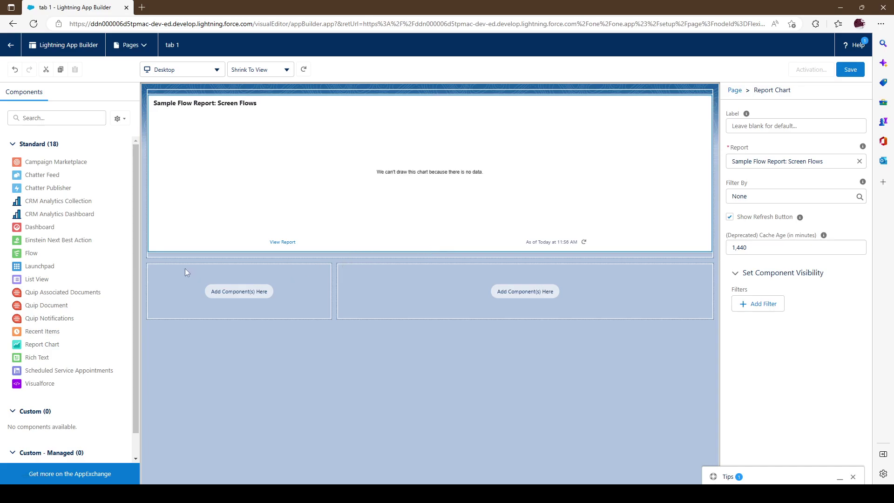
pyautogui.moveTo(54, 176); pyautogui.dragTo(267, 287)
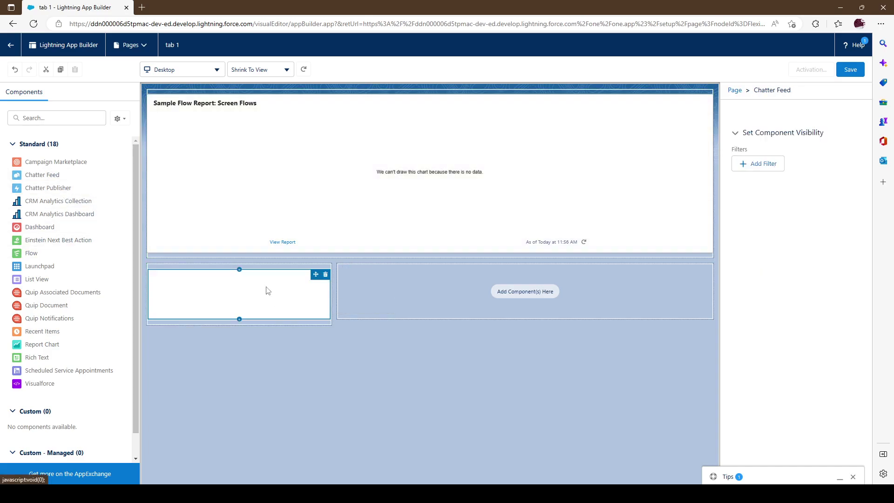
# Try to place a Dashboard component in the main region and save the page.
pyautogui.moveTo(39, 227); pyautogui.dragTo(377, 301)
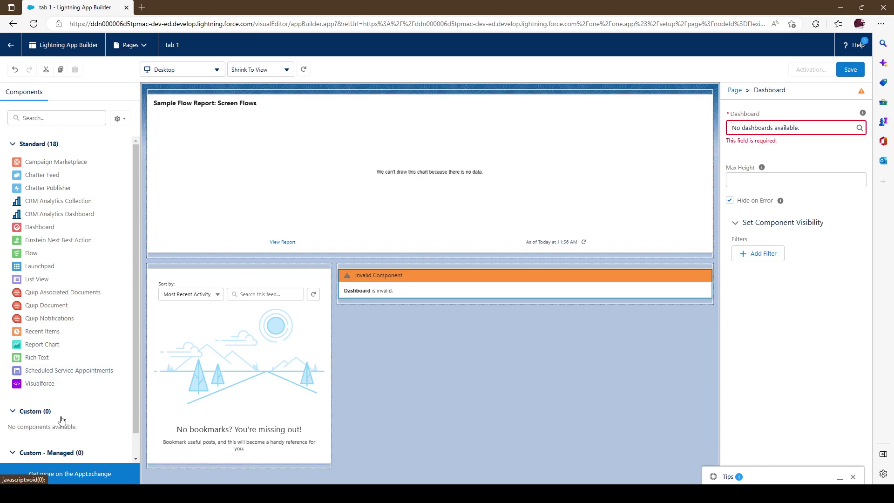
pyautogui.scroll(-1, 61, 421)
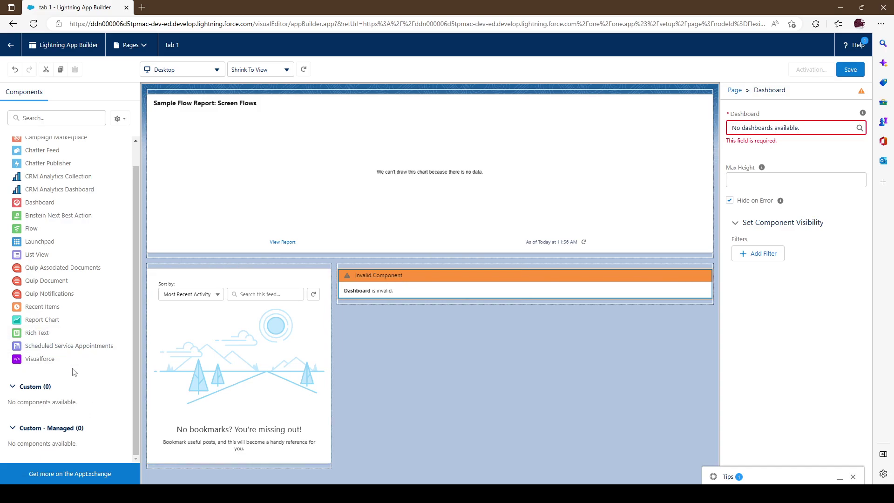
pyautogui.scroll(1, 93, 333)
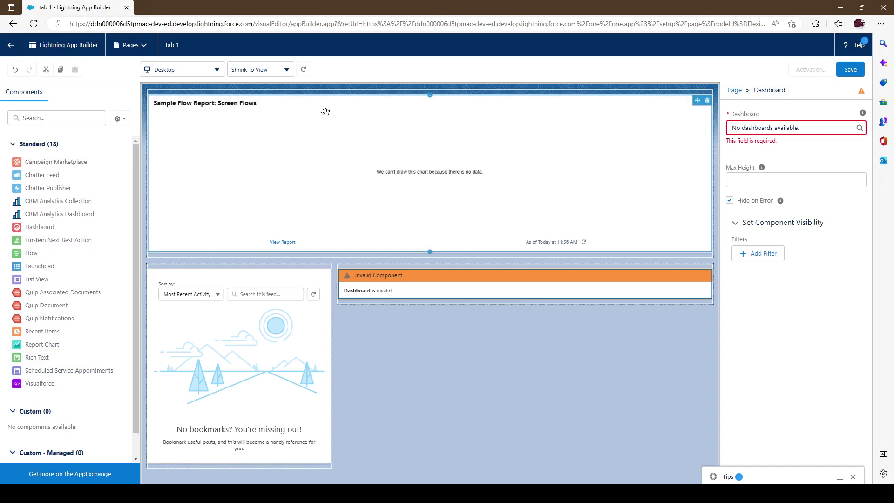
pyautogui.click(743, 129)
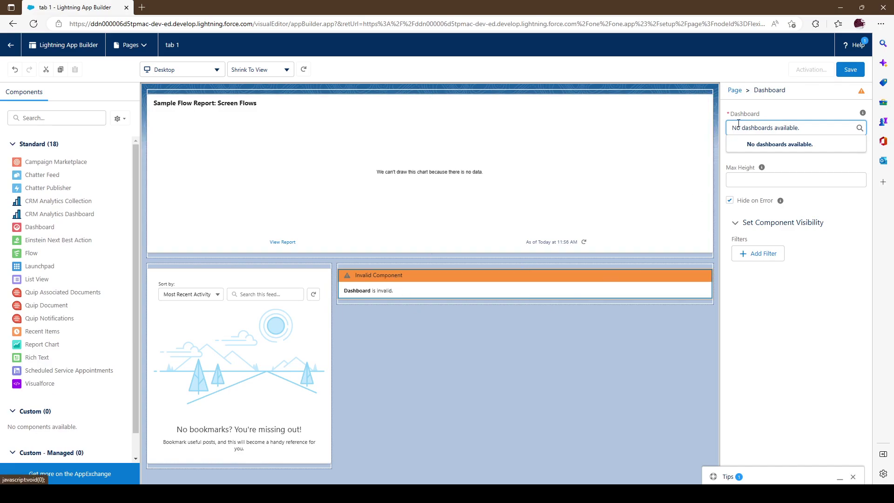
pyautogui.click(662, 321)
pyautogui.click(850, 70)
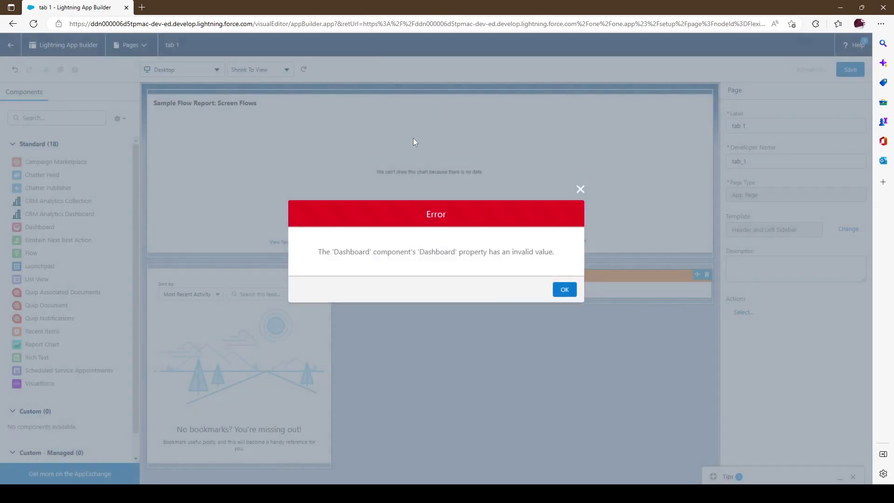
# Dismiss the error and delete the Dashboard component from the main region.
pyautogui.click(565, 290)
pyautogui.click(658, 282)
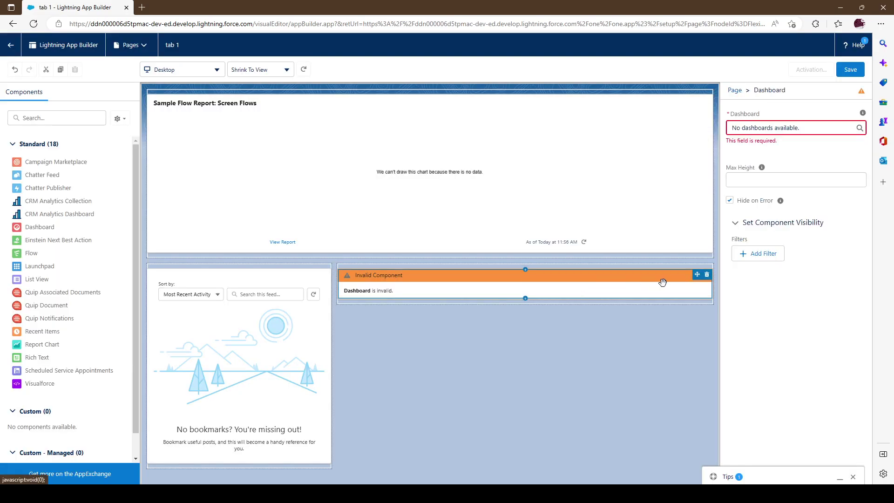
pyautogui.click(707, 275)
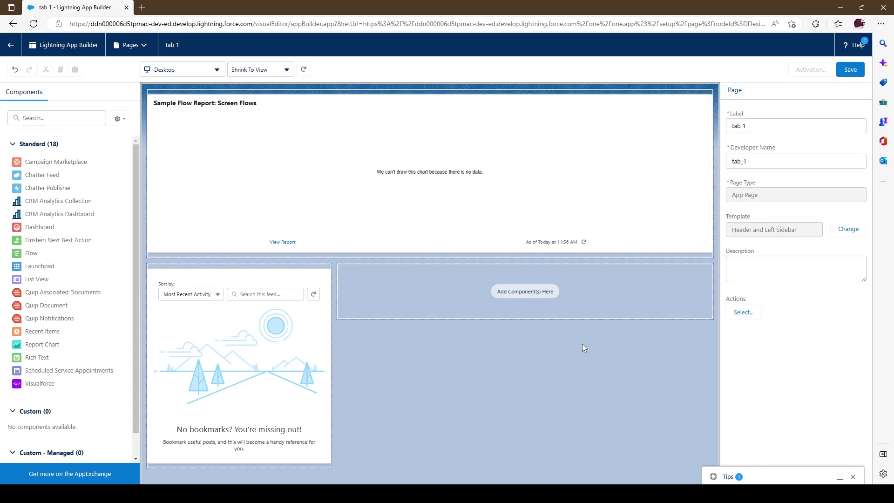
# Save the page and start its activation with the app name "FIRST APP".
pyautogui.click(850, 70)
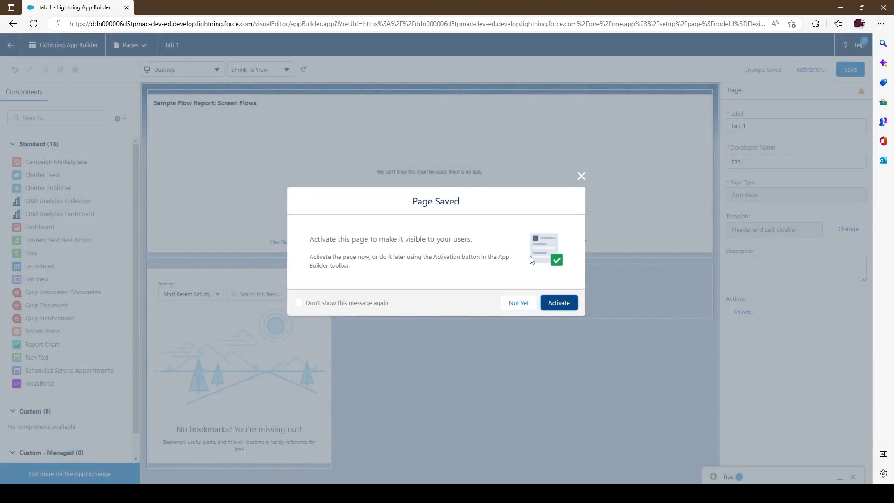
pyautogui.click(552, 303)
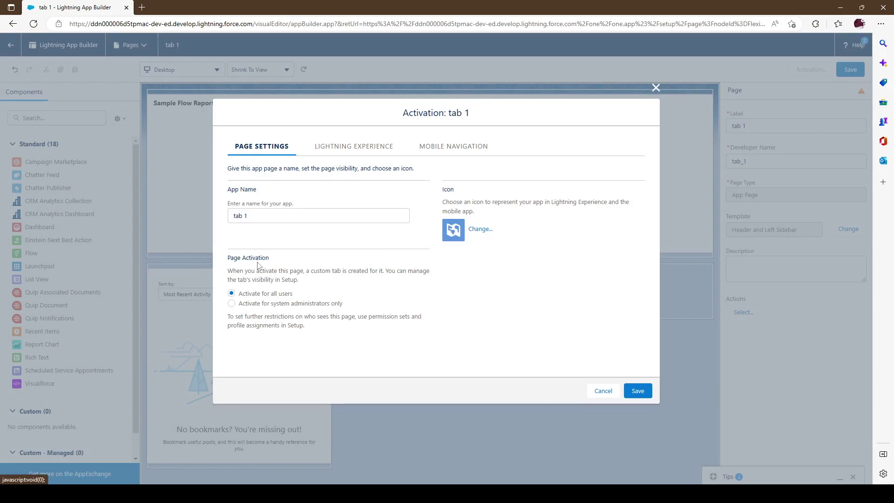
pyautogui.tripleClick(268, 213)
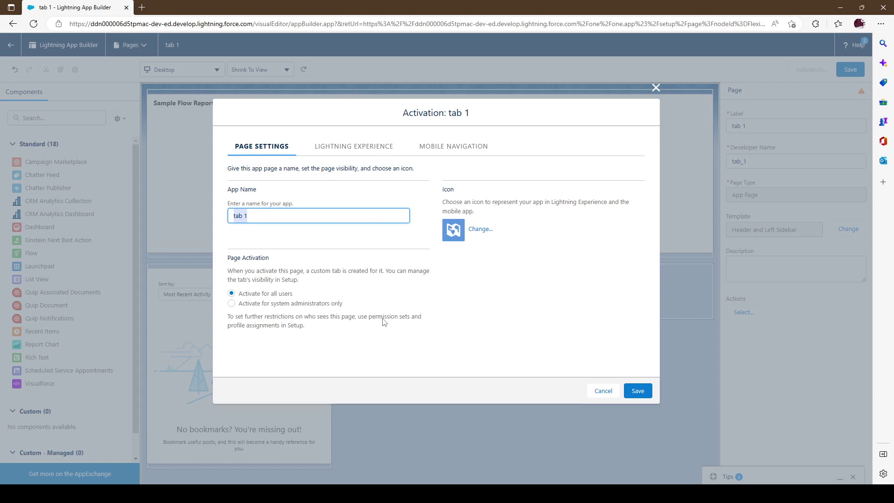
pyautogui.write('FIRST APP')
# Browse the available app icons and choose the hammer icon for FIRST APP.
pyautogui.click(479, 231)
pyautogui.scroll(-1, 465, 270)
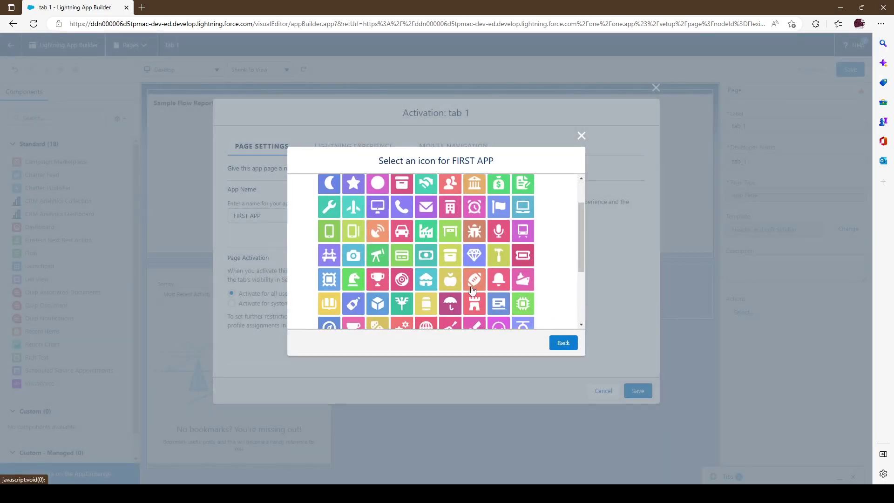
pyautogui.scroll(-4, 466, 261)
pyautogui.scroll(3, 347, 305)
pyautogui.scroll(2, 347, 305)
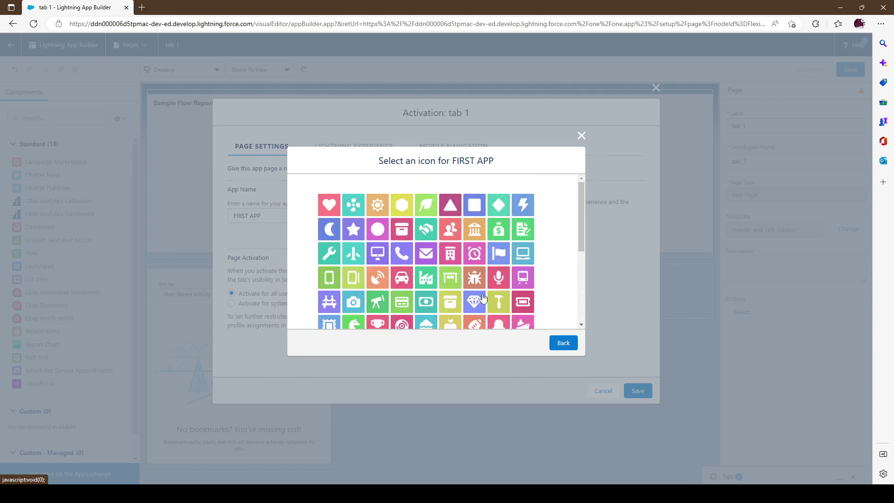
pyautogui.click(496, 302)
# Finish the activation without adding the page to navigation menus, then save the page and return to the Lightning Pages list.
pyautogui.click(637, 390)
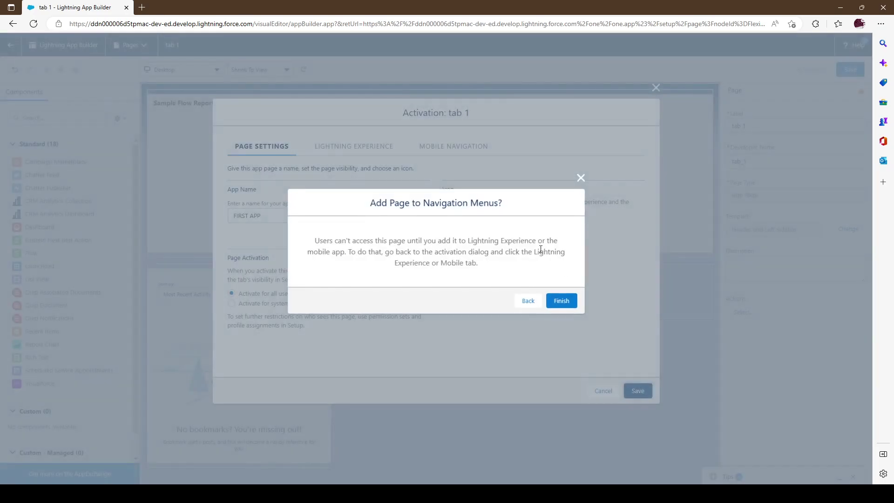
pyautogui.click(576, 303)
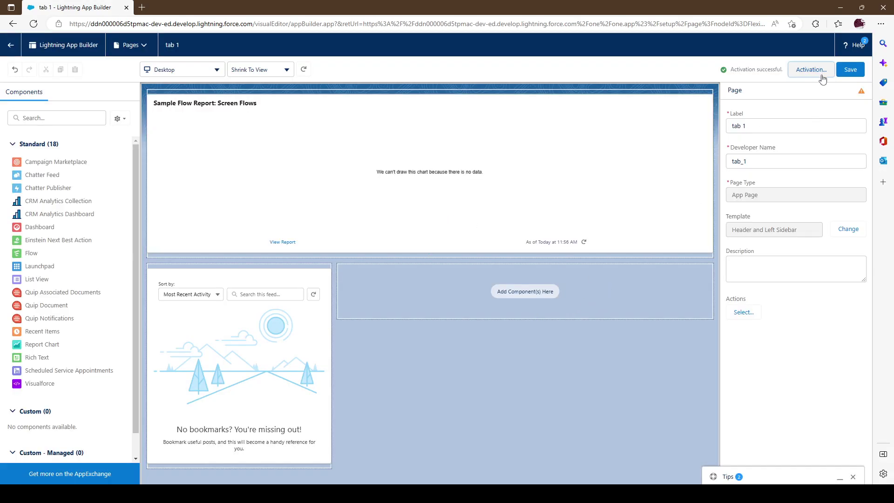
pyautogui.click(849, 70)
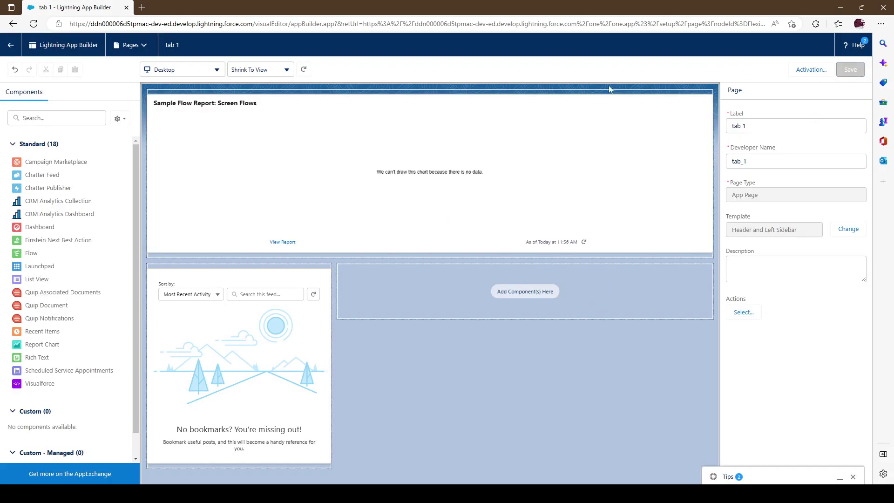
pyautogui.click(11, 45)
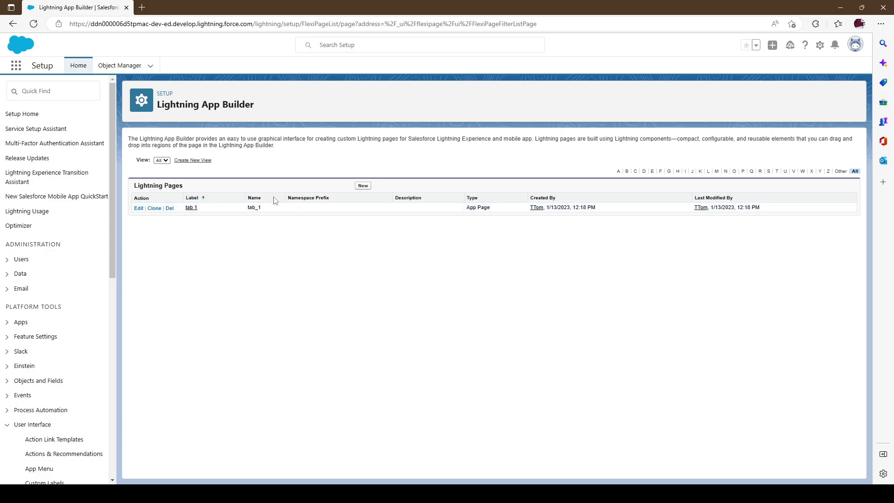
pyautogui.click(363, 186)
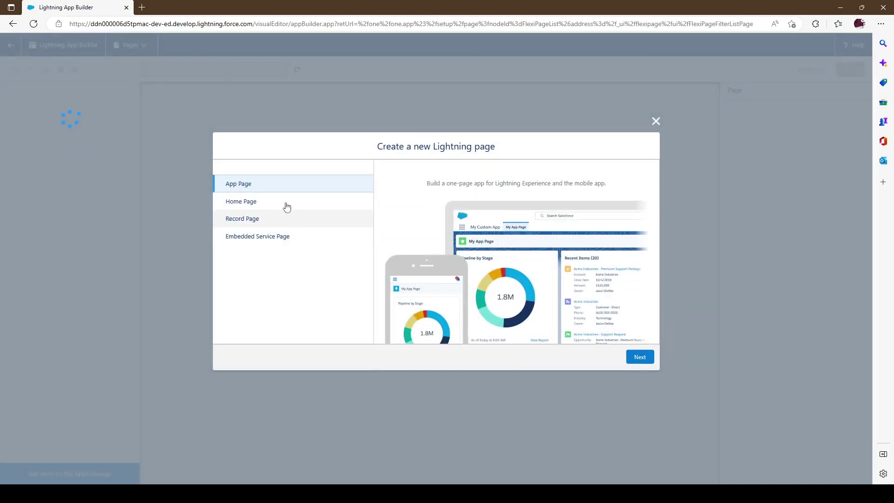
pyautogui.click(267, 202)
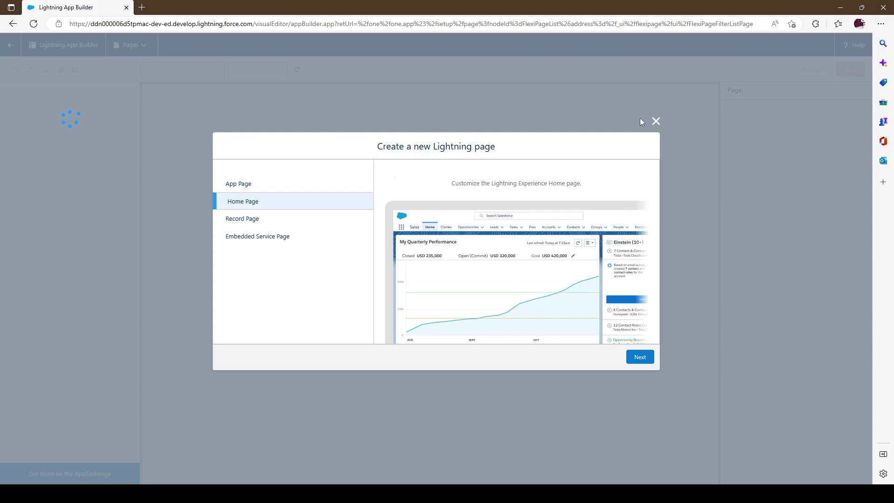
pyautogui.click(656, 121)
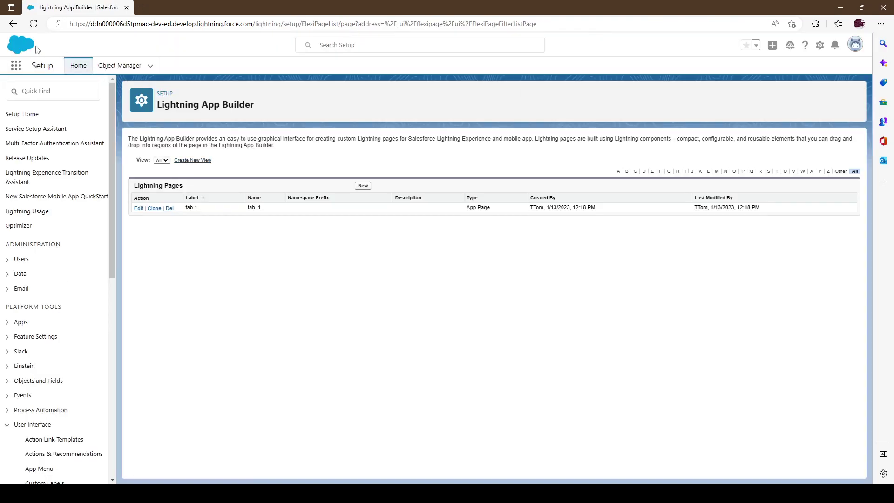
# Search the available apps and items for "first" and view the FIRST APP page in a separate browser tab.
pyautogui.click(16, 68)
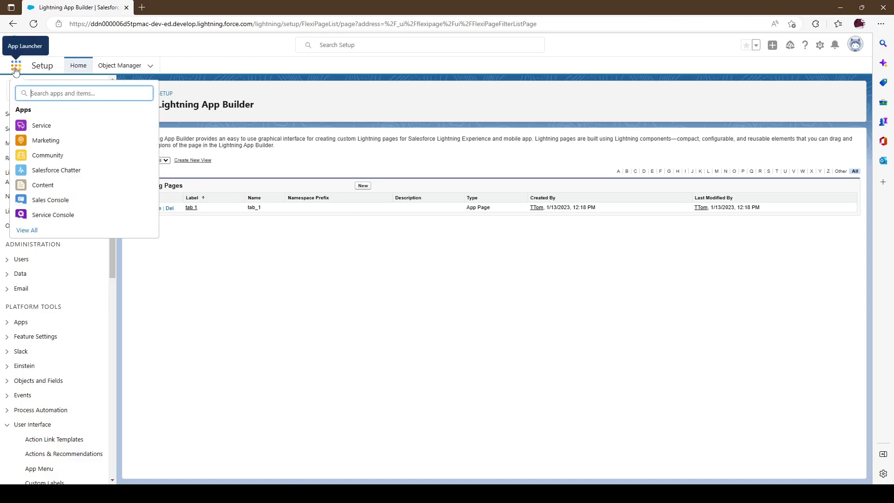
pyautogui.write('first')
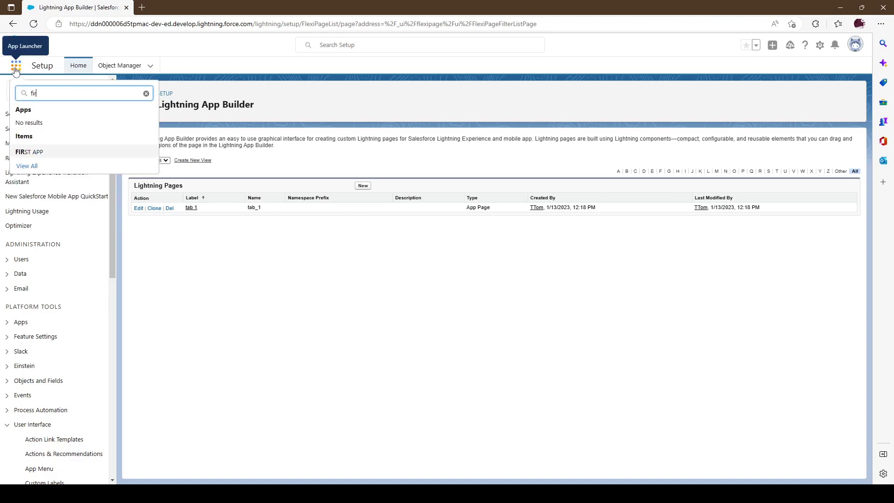
pyautogui.click(29, 151)
pyautogui.click(190, 13)
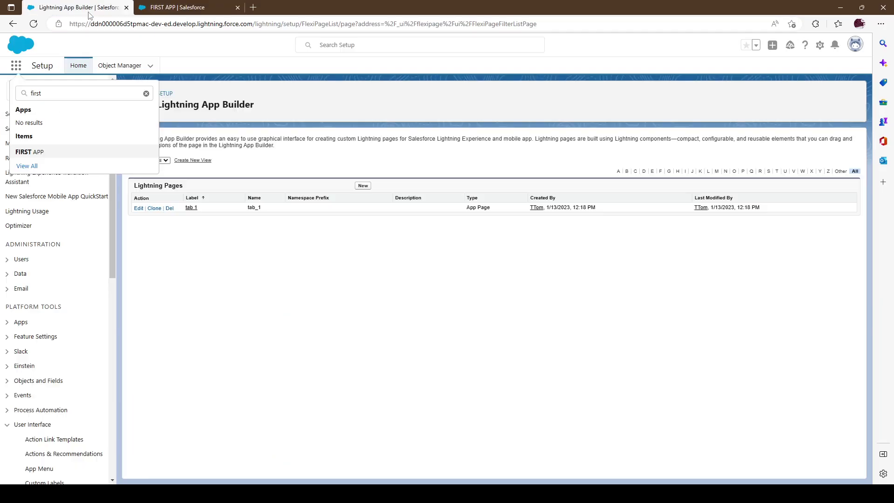
# Return to the Lightning Pages list and start a new Home Page labelled "HOME".
pyautogui.click(90, 11)
pyautogui.click(363, 187)
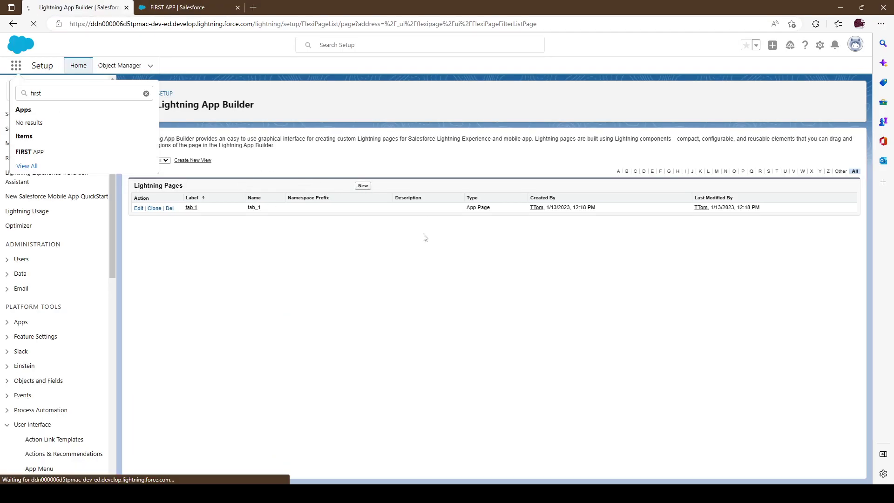
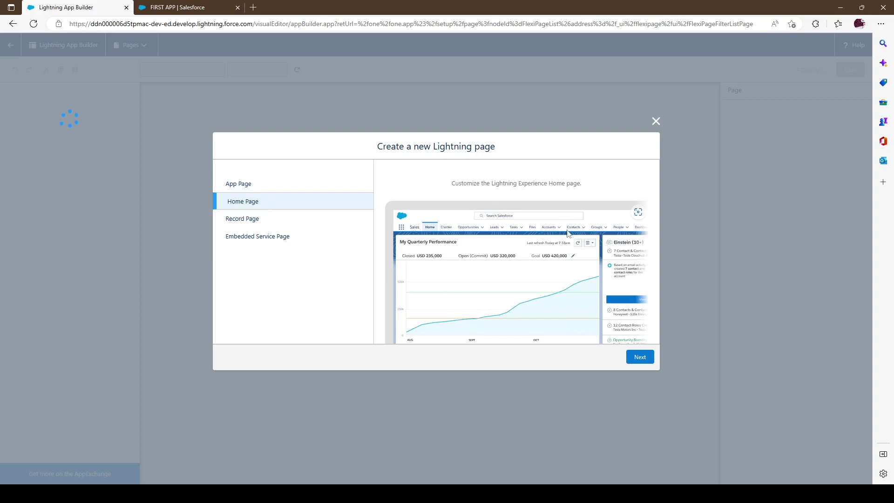
pyautogui.click(642, 354)
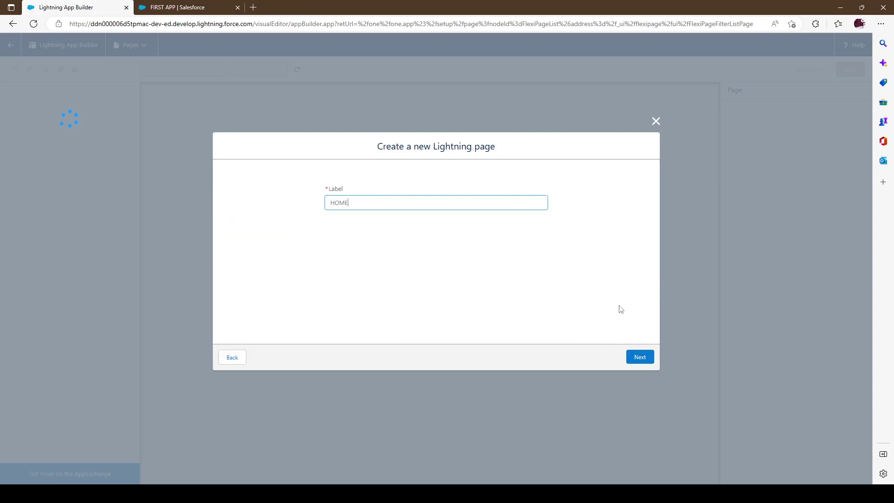
pyautogui.click(639, 357)
# Compare the standard page templates and create the page with the Standard Home Page template.
pyautogui.click(275, 234)
pyautogui.click(279, 252)
pyautogui.click(282, 235)
pyautogui.click(282, 218)
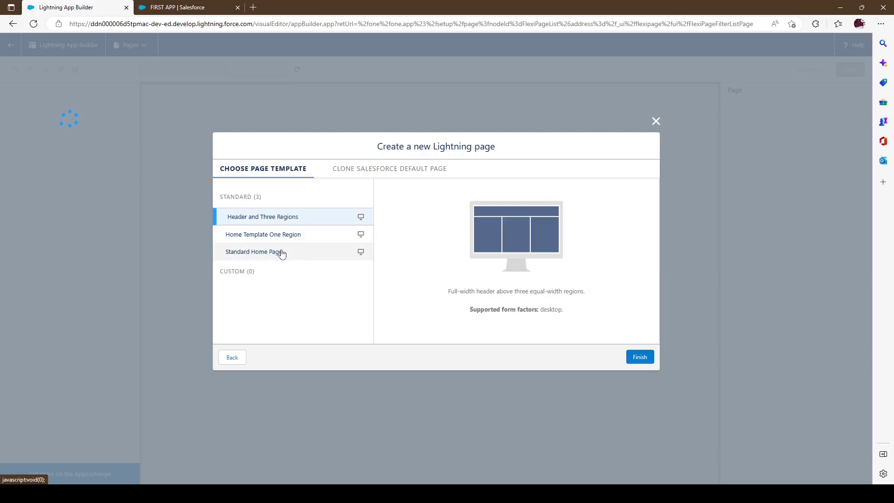
pyautogui.click(282, 253)
pyautogui.click(639, 357)
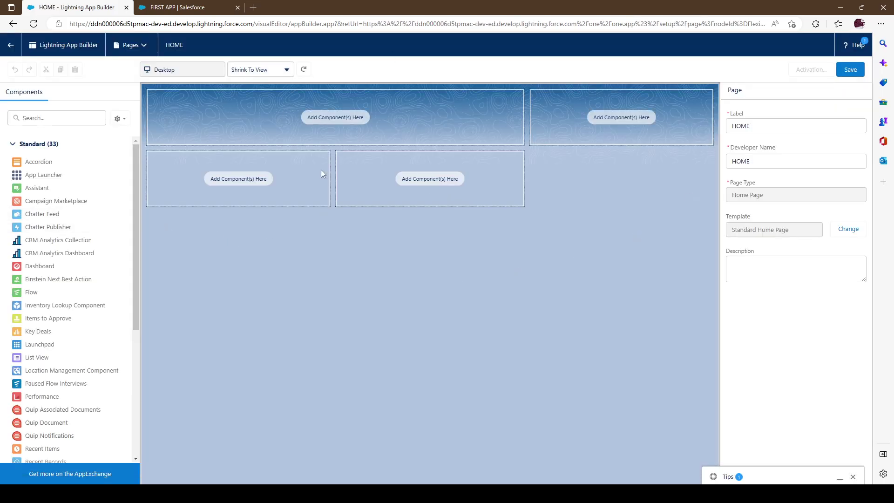
# Add a Flow component to the wide upper region of the page and set its flow to Create a Case.
pyautogui.moveTo(80, 289); pyautogui.dragTo(363, 117)
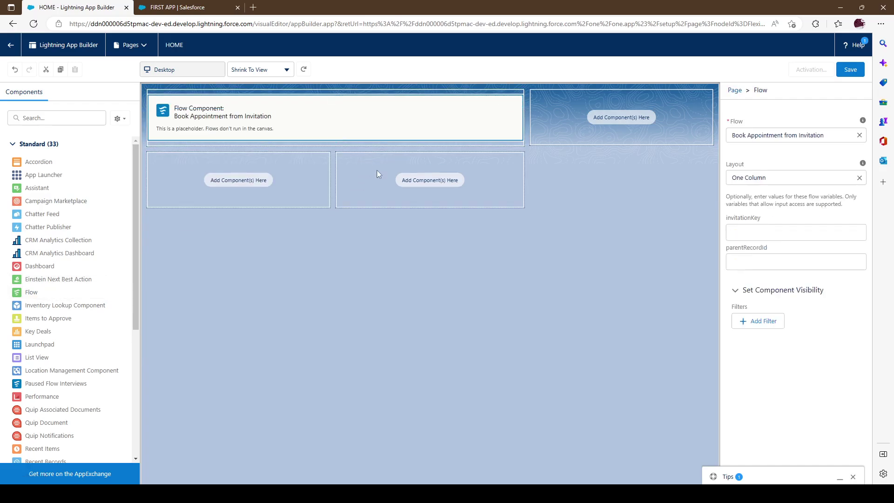
pyautogui.click(421, 158)
pyautogui.click(418, 139)
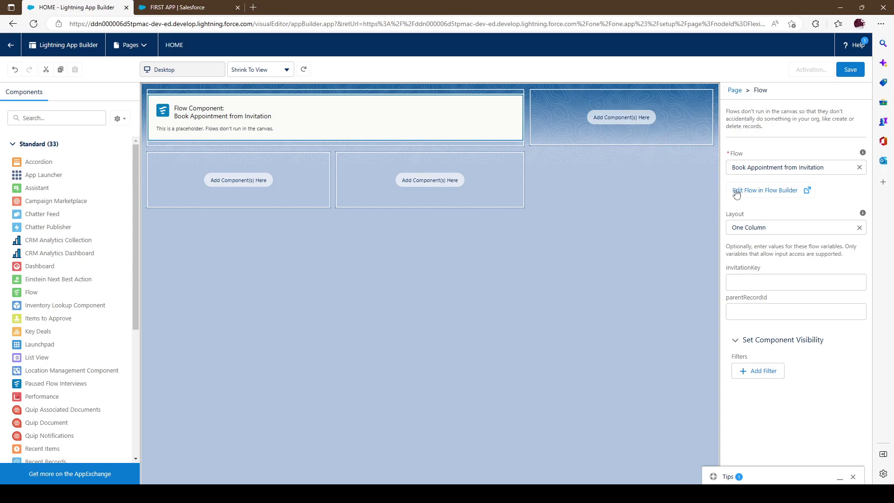
pyautogui.click(759, 167)
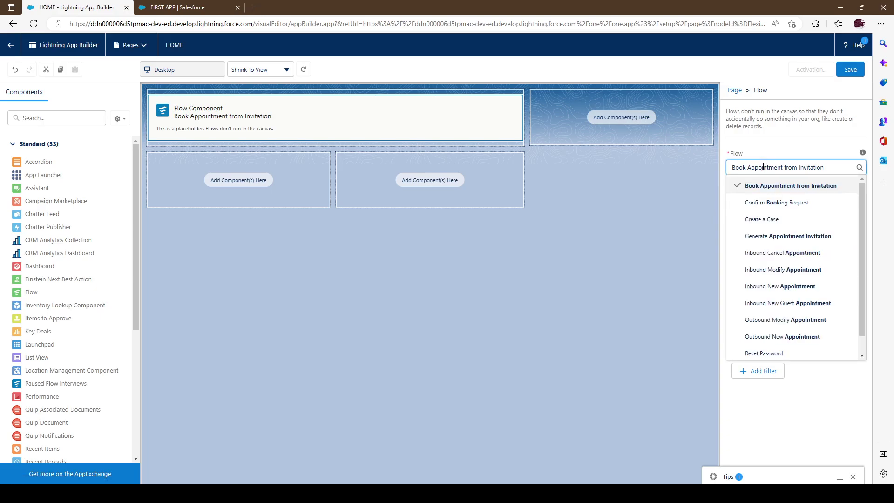
pyautogui.click(773, 218)
pyautogui.click(284, 280)
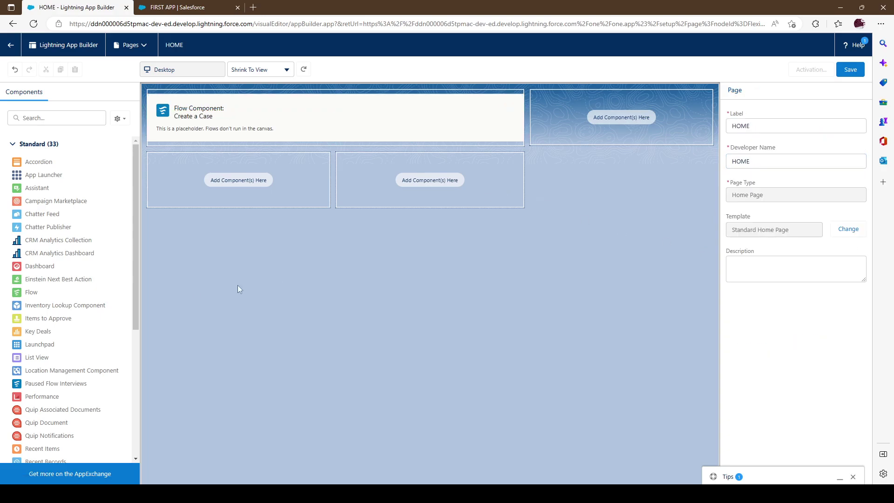
# Look through the flows available for the Flow component, then delete the component from the wide upper region.
pyautogui.click(270, 117)
pyautogui.click(790, 166)
pyautogui.scroll(-1, 790, 316)
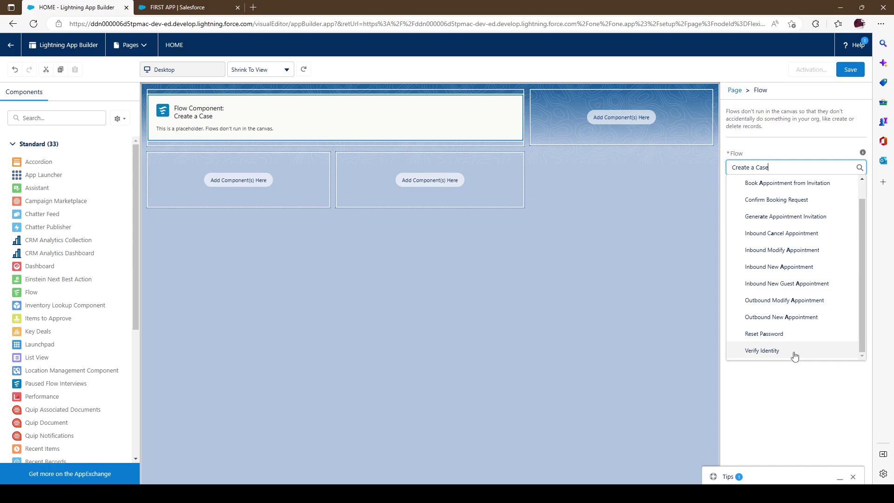
pyautogui.click(716, 304)
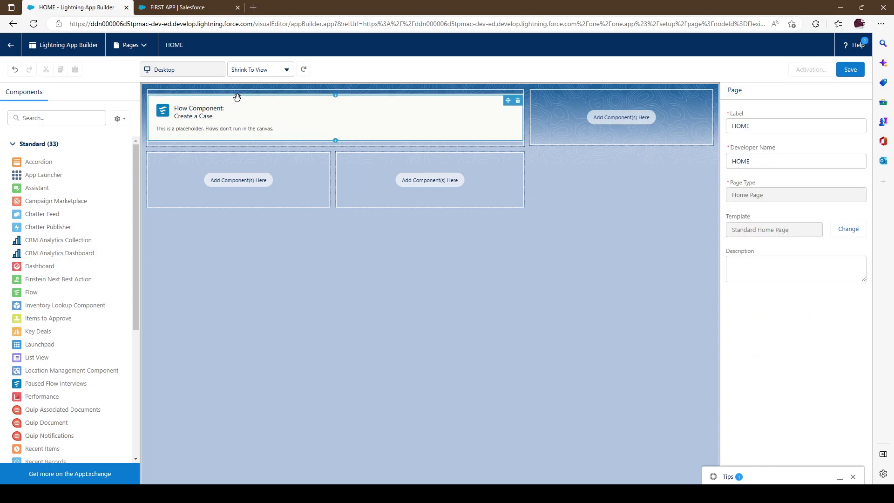
pyautogui.click(464, 109)
pyautogui.click(517, 101)
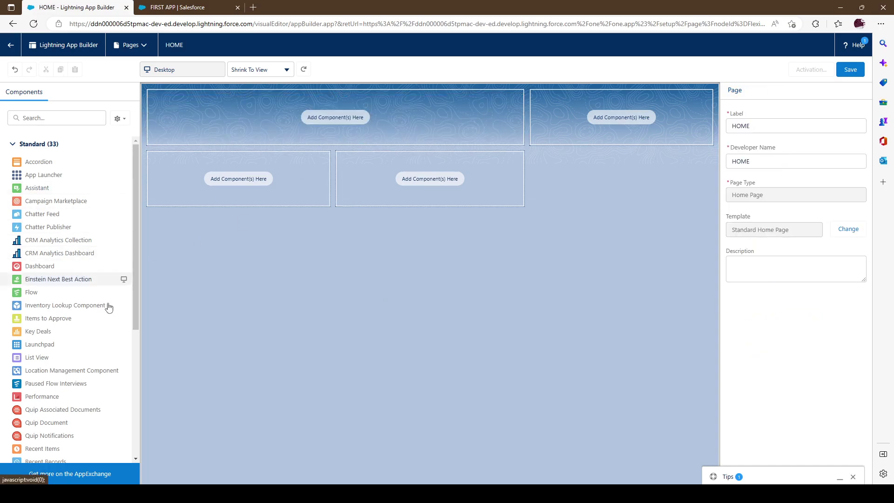
# Try a Dashboard component in the wide upper region, then delete it.
pyautogui.scroll(-1, 53, 309)
pyautogui.scroll(-2, 53, 310)
pyautogui.scroll(3, 55, 336)
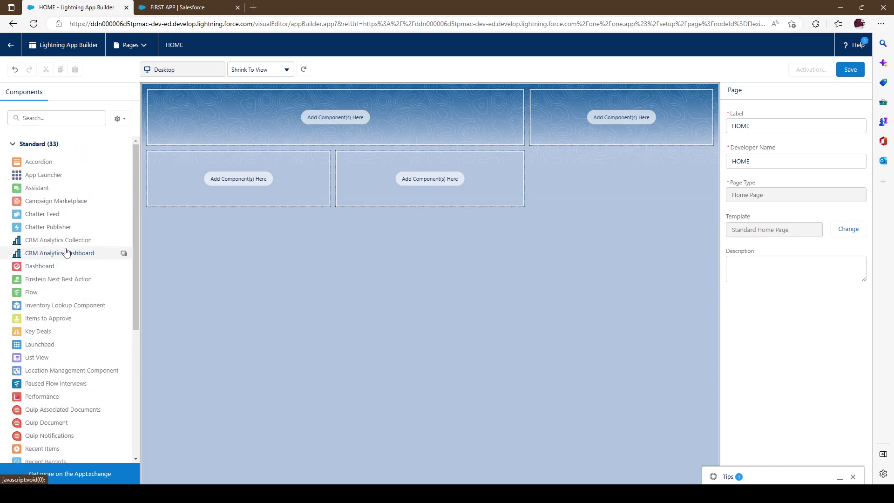
pyautogui.moveTo(54, 266); pyautogui.dragTo(298, 96)
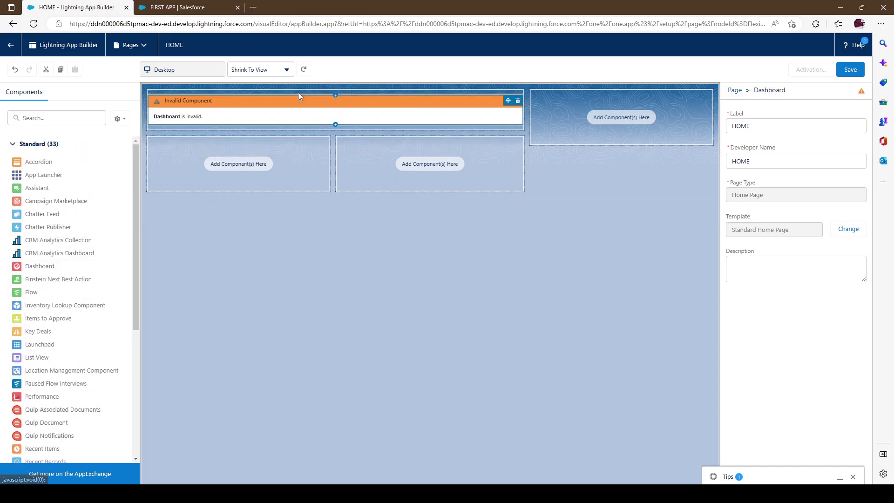
pyautogui.click(517, 101)
# Place Performance in the wide upper region, with Recent Items in the lower-left region and Key Deals in the region beside it.
pyautogui.scroll(-3, 54, 195)
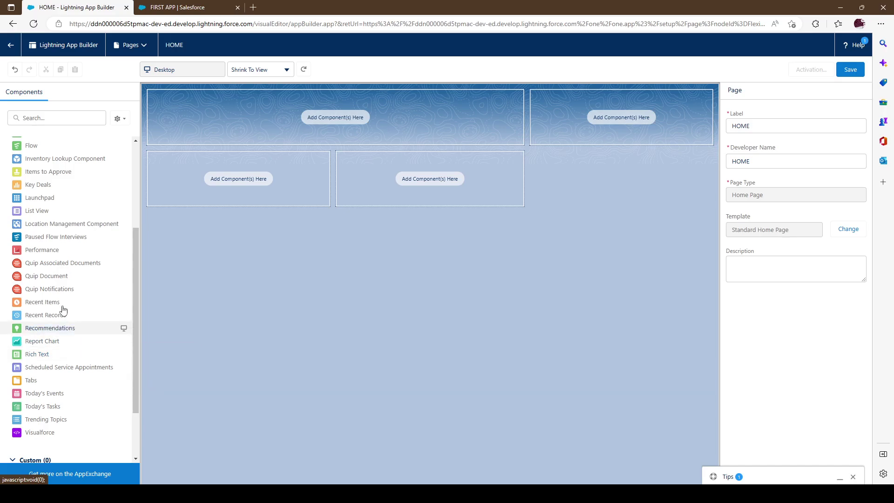
pyautogui.moveTo(42, 249); pyautogui.dragTo(275, 116)
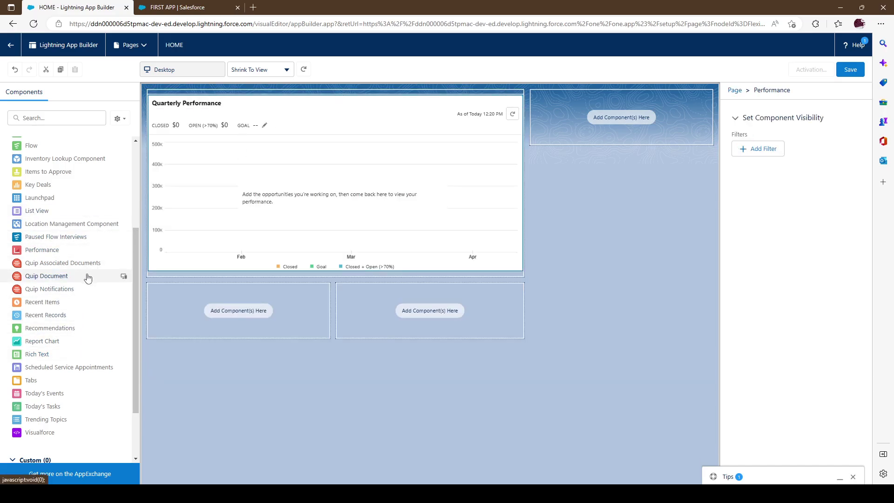
pyautogui.moveTo(64, 302); pyautogui.dragTo(227, 306)
pyautogui.moveTo(47, 186); pyautogui.dragTo(373, 289)
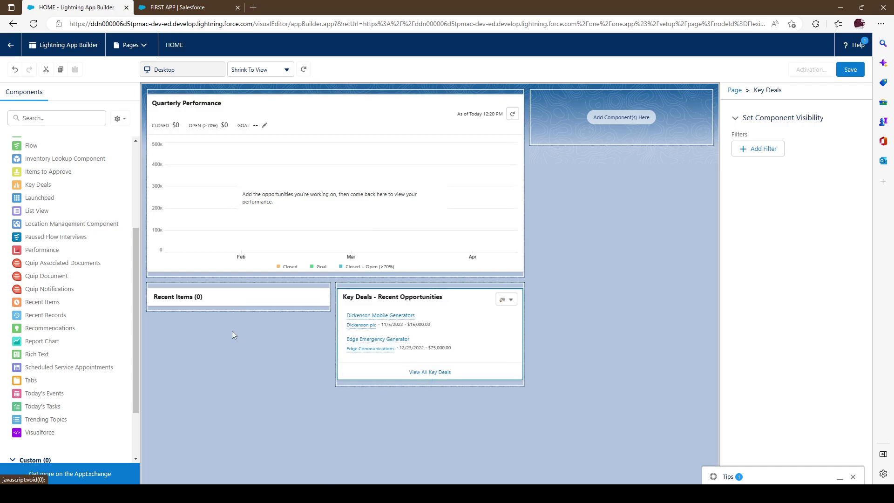
# Look through the component list and add a Chatter Feed component to the empty right-hand region of the page.
pyautogui.scroll(-2, 108, 405)
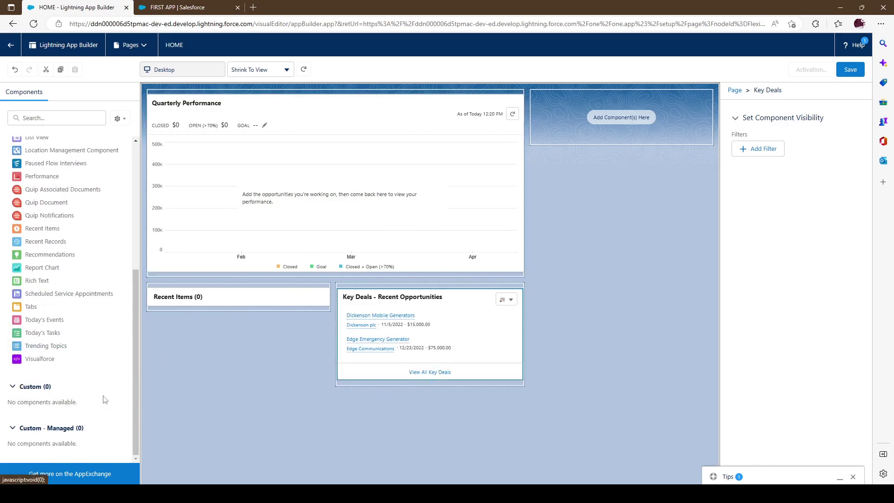
pyautogui.scroll(6, 101, 351)
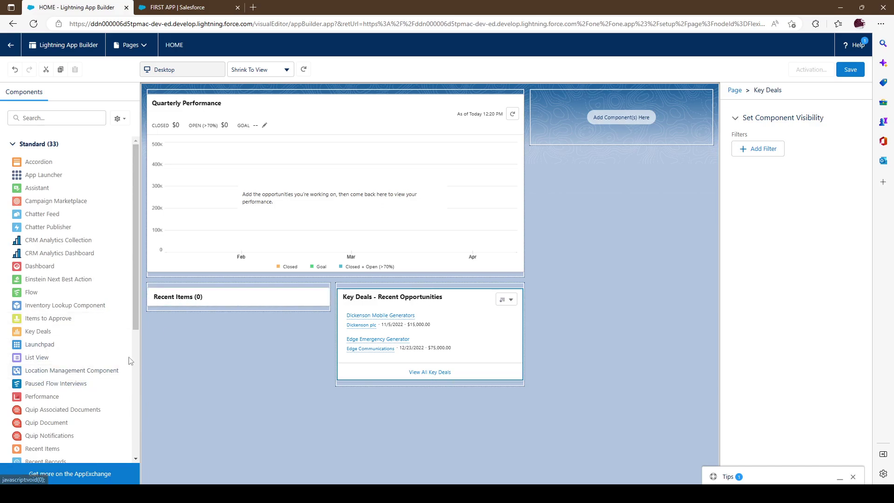
pyautogui.scroll(-3, 74, 302)
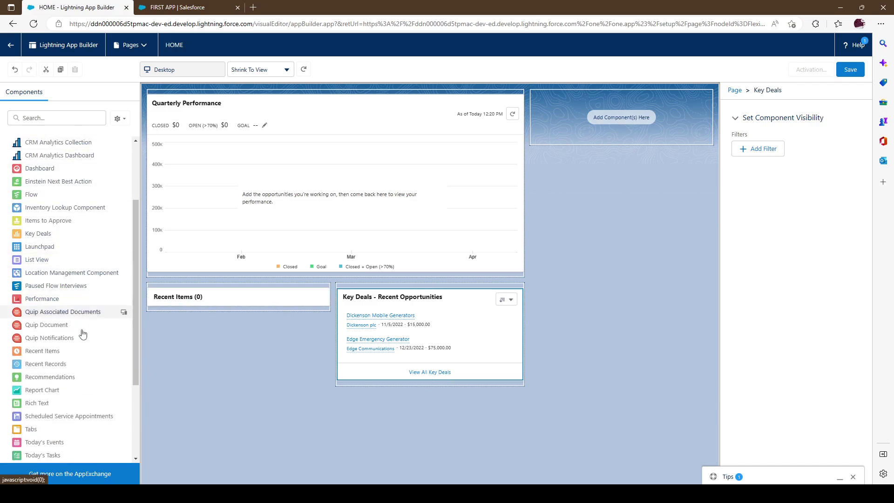
pyautogui.scroll(3, 70, 251)
pyautogui.scroll(-6, 69, 205)
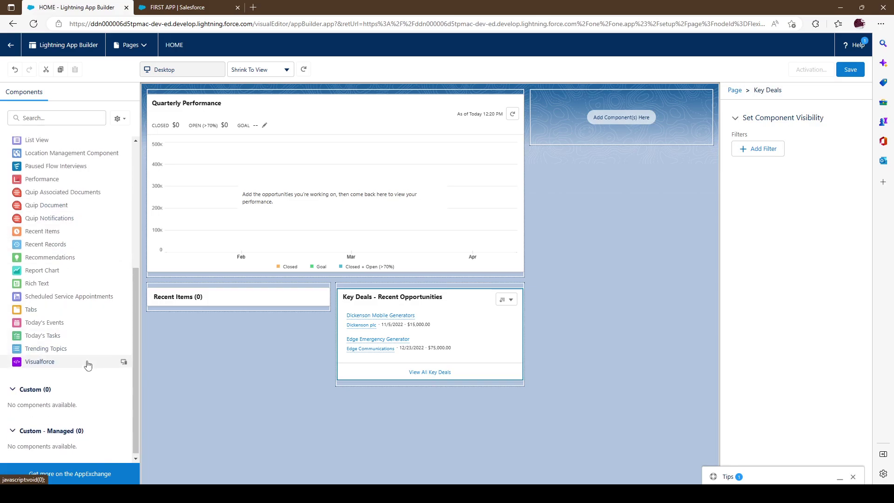
pyautogui.scroll(7, 88, 363)
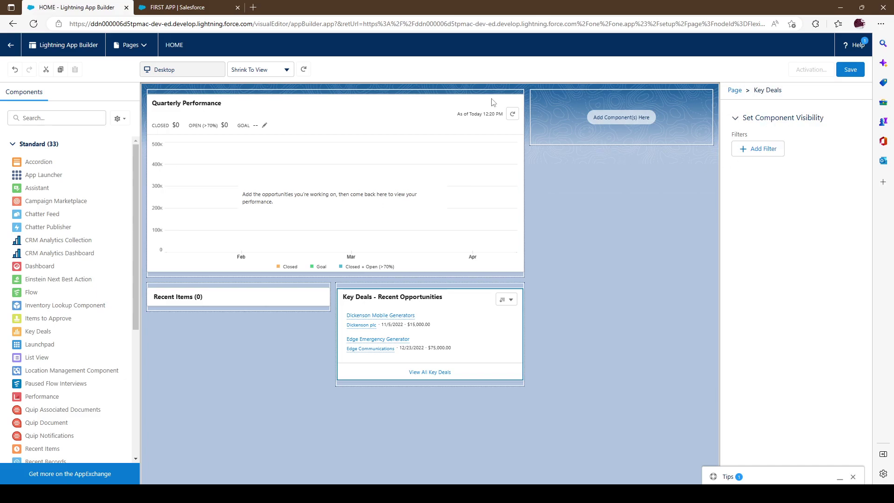
pyautogui.moveTo(42, 214); pyautogui.dragTo(572, 91)
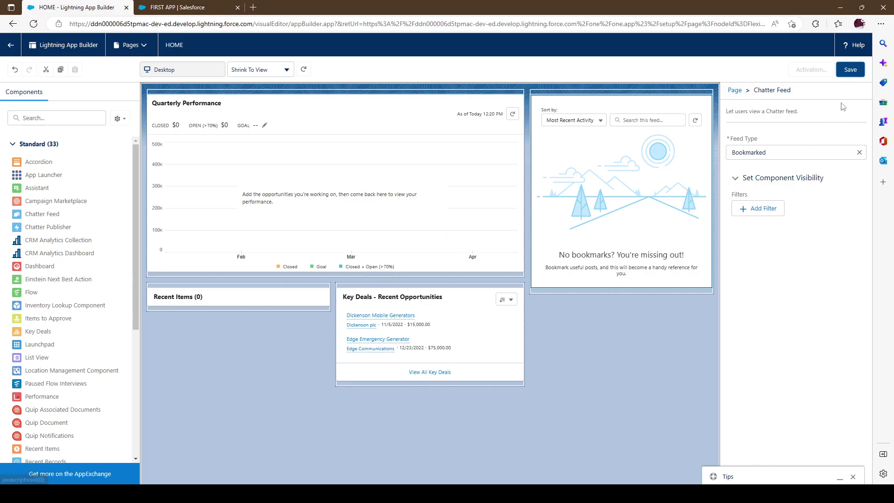
# Save the HOME page, start its activation and review the org default, app default, and app and profile assignment options.
pyautogui.click(848, 78)
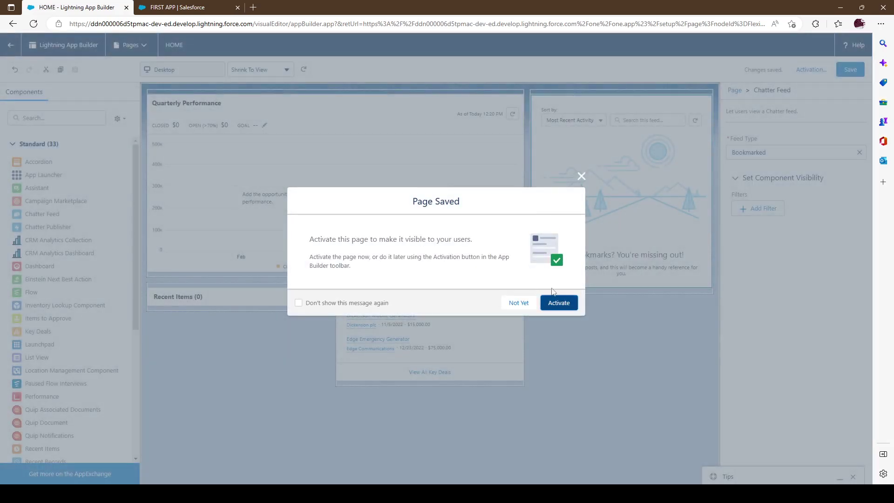
pyautogui.click(558, 303)
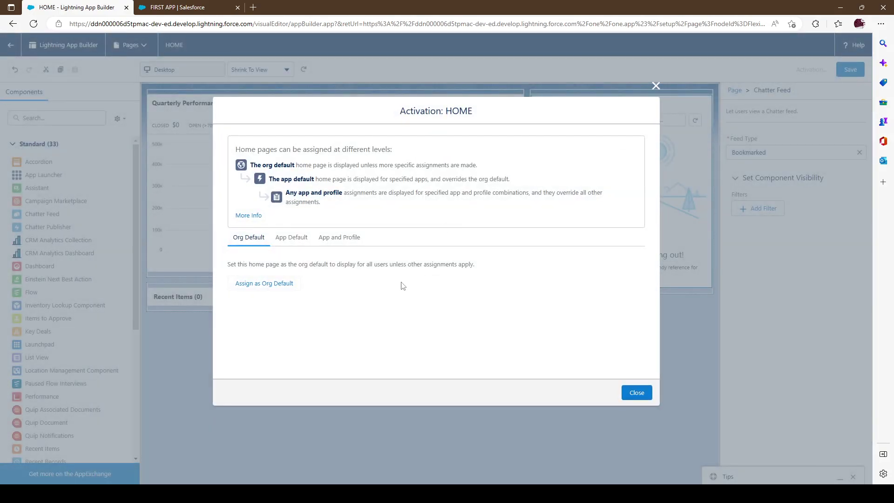
pyautogui.click(300, 238)
pyautogui.click(338, 238)
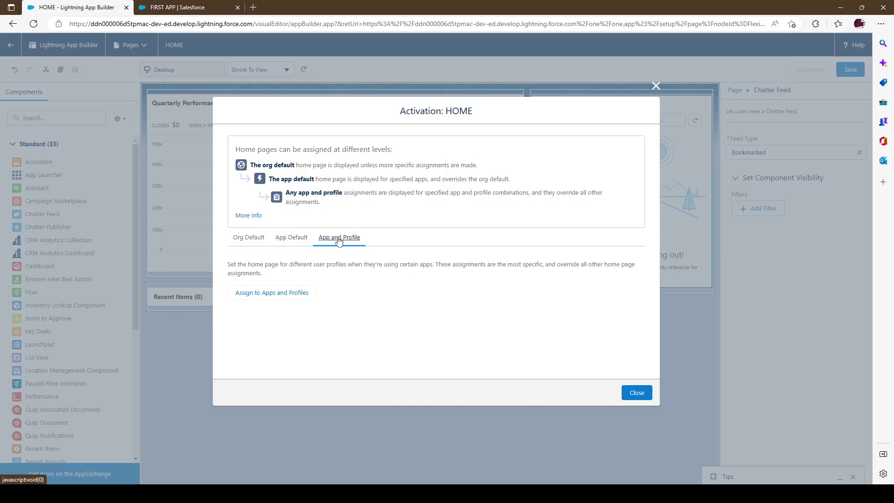
pyautogui.click(257, 239)
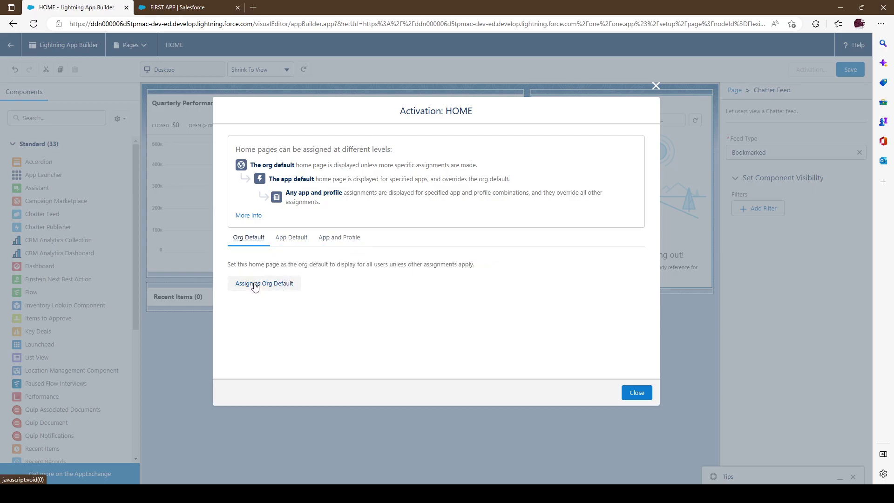
# Assign HOME as the org default home page and save the page.
pyautogui.click(282, 288)
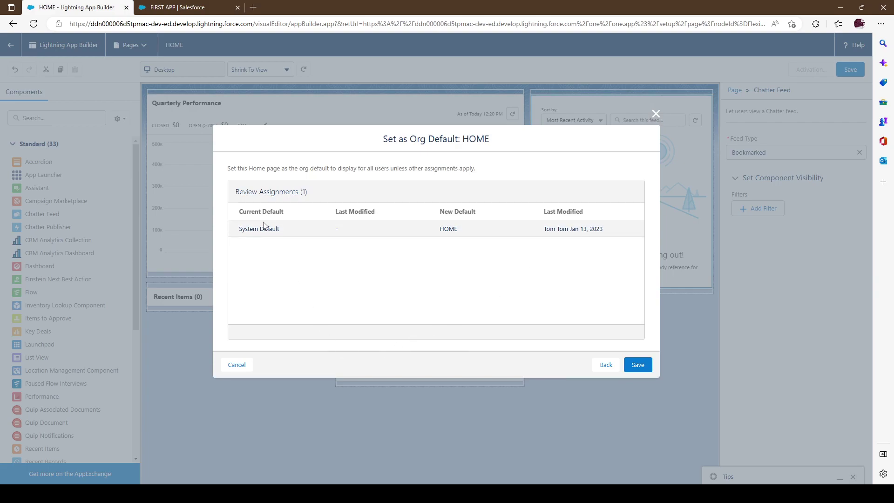
pyautogui.click(638, 364)
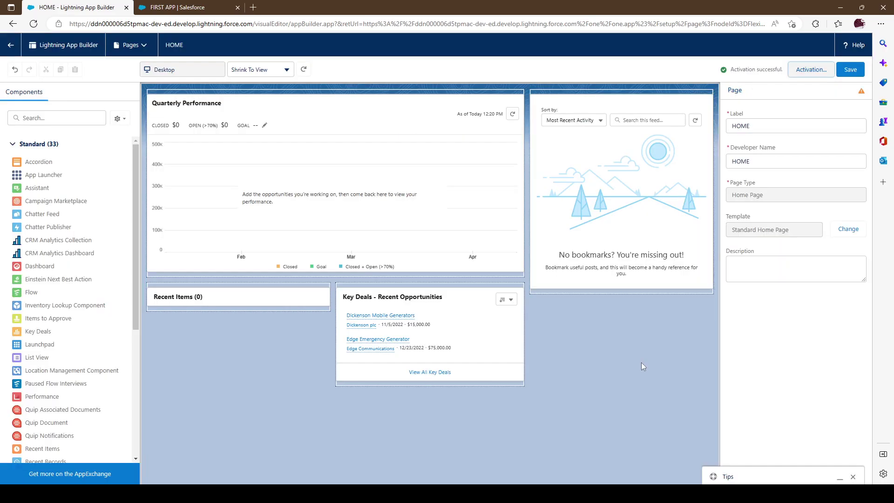
pyautogui.click(850, 70)
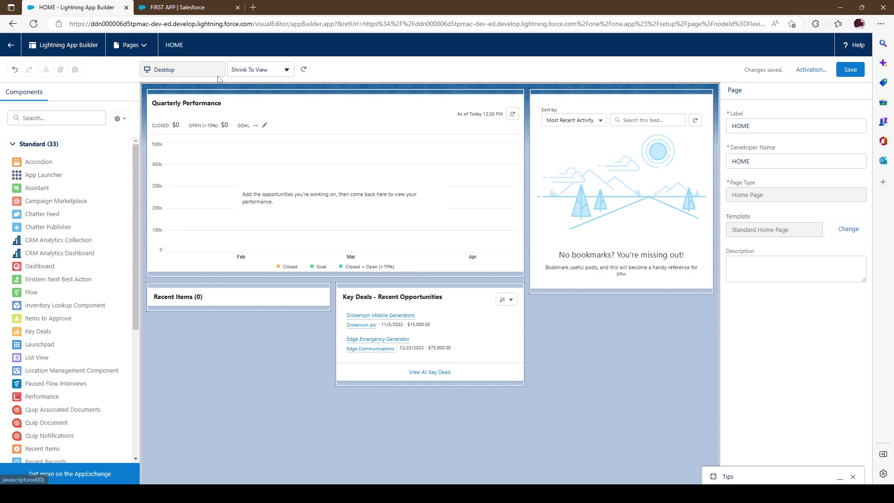
# Switch to the browser tab with the FIRST APP page and reload it.
pyautogui.click(176, 10)
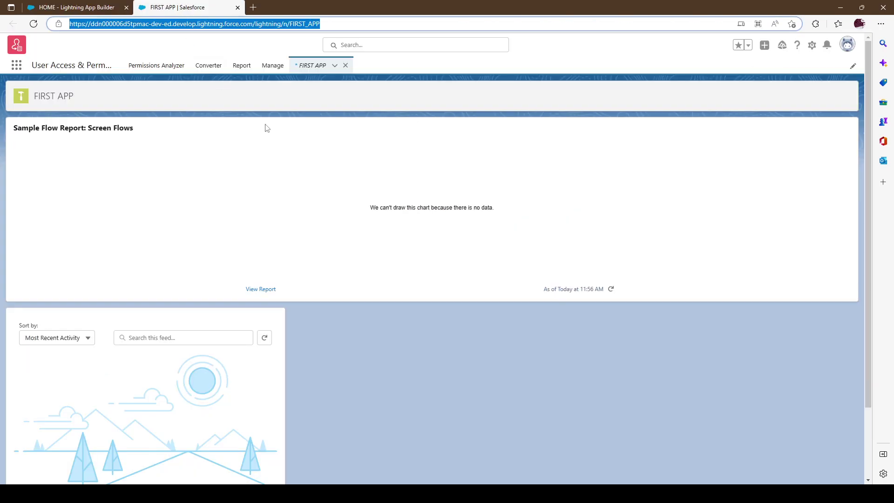
pyautogui.press('Return')
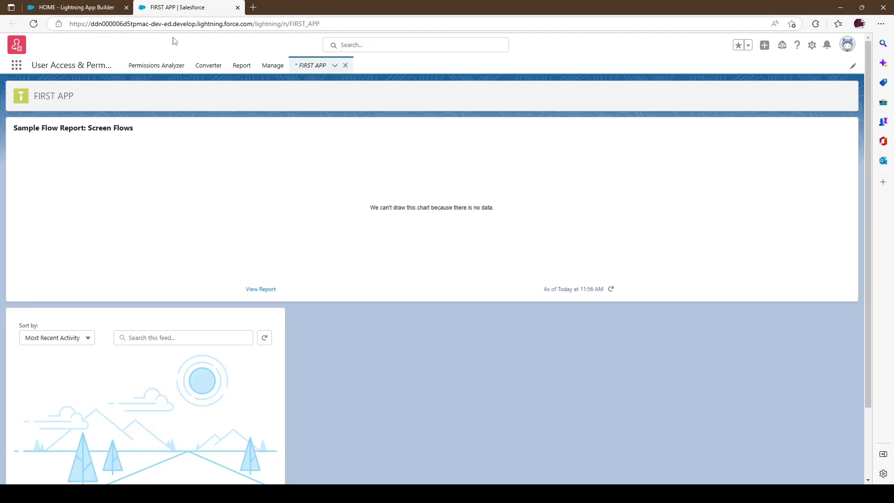
# Switch back to the HOME page editor and leave it for the list of Lightning pages.
pyautogui.click(105, 7)
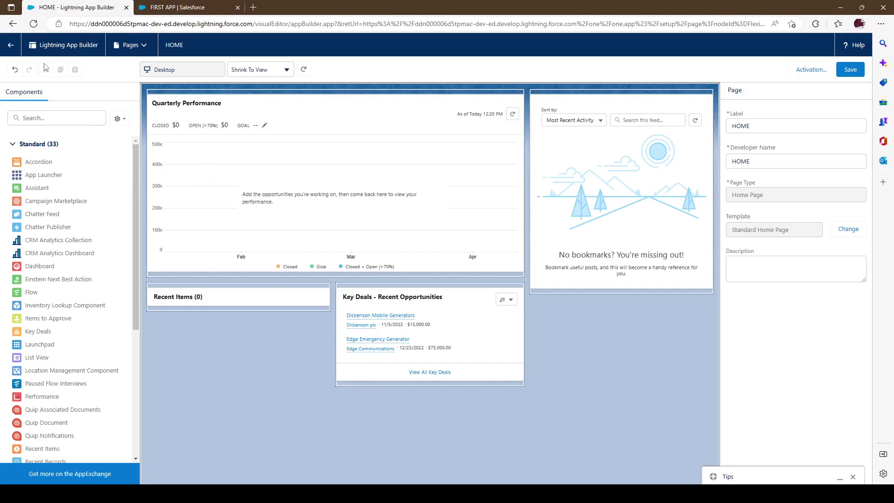
pyautogui.click(12, 47)
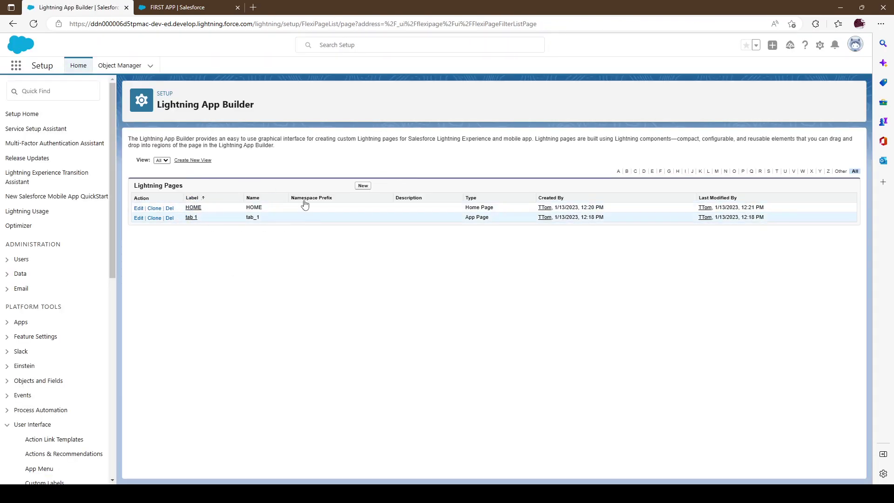
pyautogui.click(15, 65)
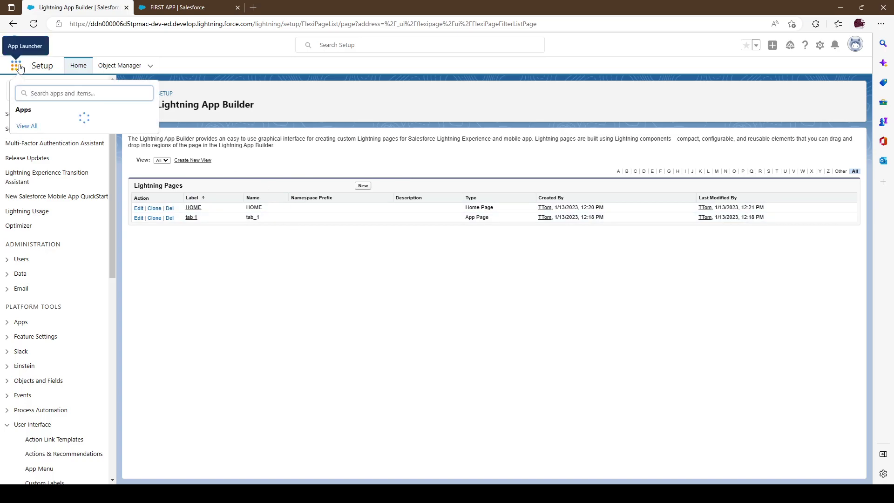
pyautogui.click(238, 100)
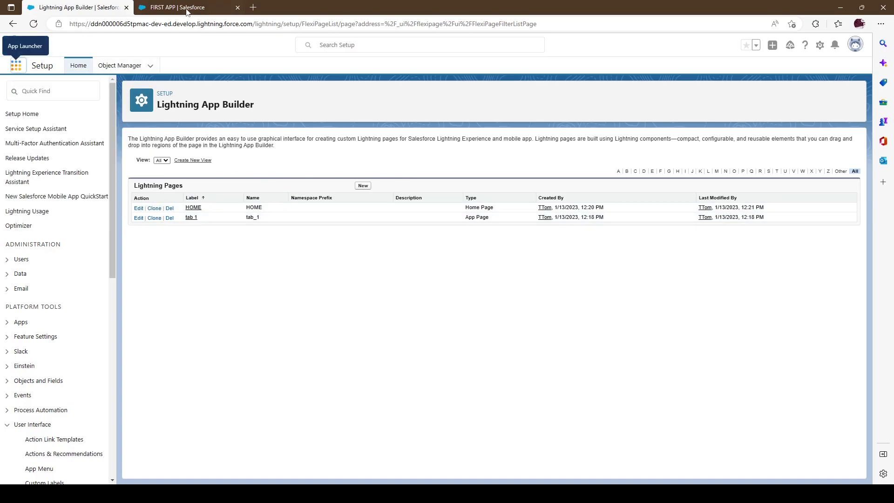
# In the FIRST APP browser tab, search the App Launcher for "home" and open the live Home page.
pyautogui.click(187, 8)
pyautogui.click(17, 67)
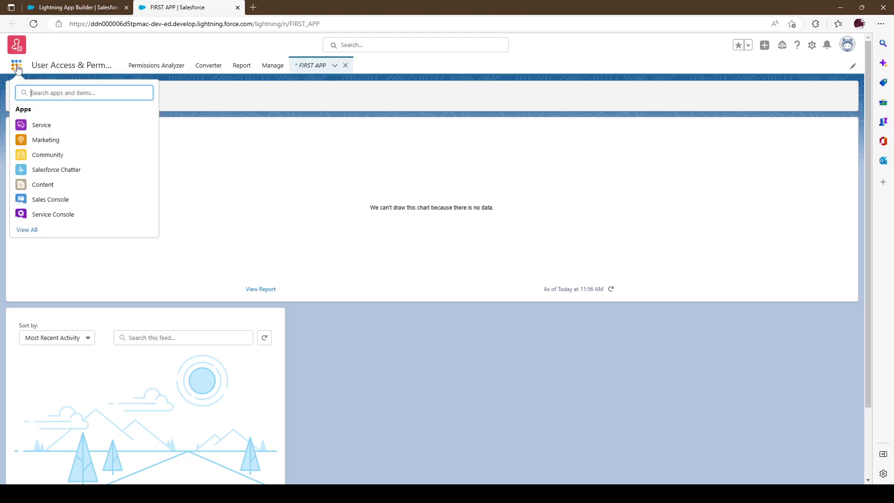
pyautogui.write('home')
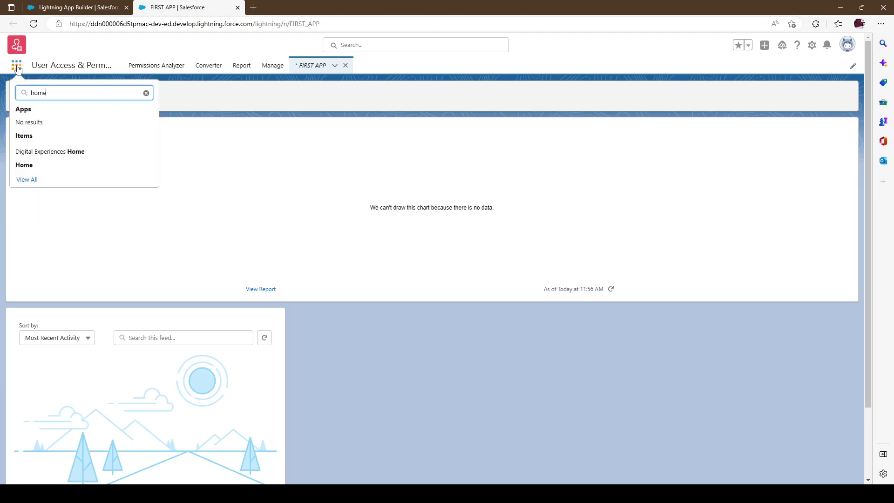
pyautogui.click(21, 168)
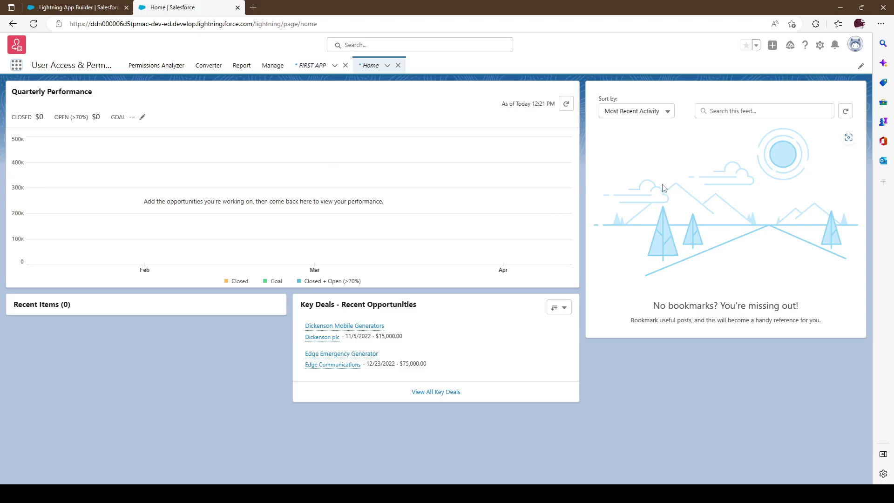
# Return to the Lightning App Builder browser tab and start a new Lightning page of type Record Page.
pyautogui.click(58, 9)
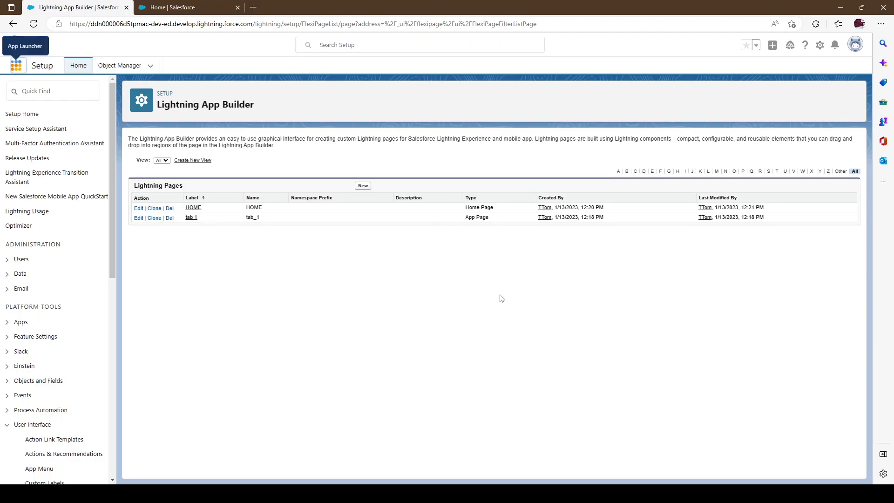
pyautogui.click(362, 187)
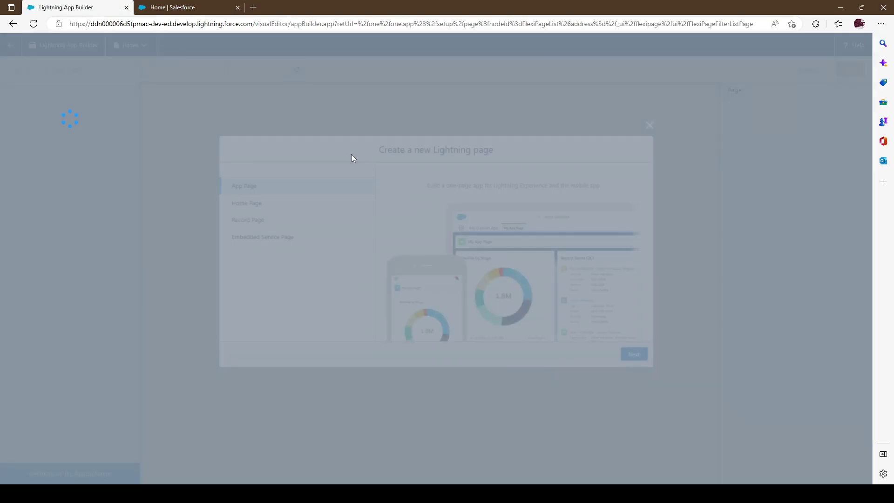
pyautogui.click(275, 221)
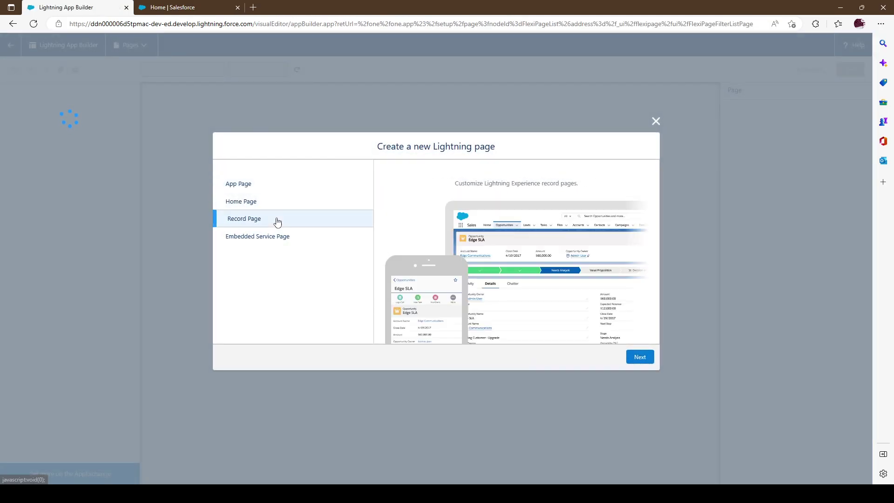
pyautogui.click(639, 357)
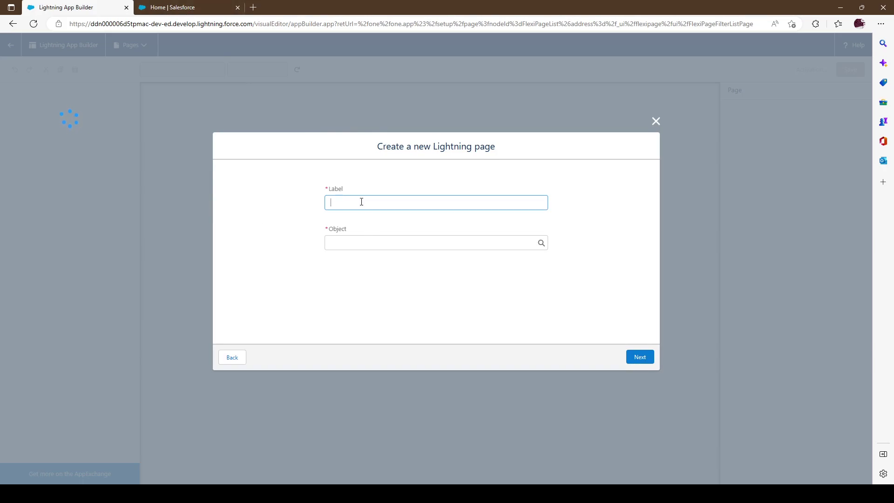
# Label the new record page Case and select Case as its object.
pyautogui.click(367, 244)
pyautogui.scroll(-3, 386, 279)
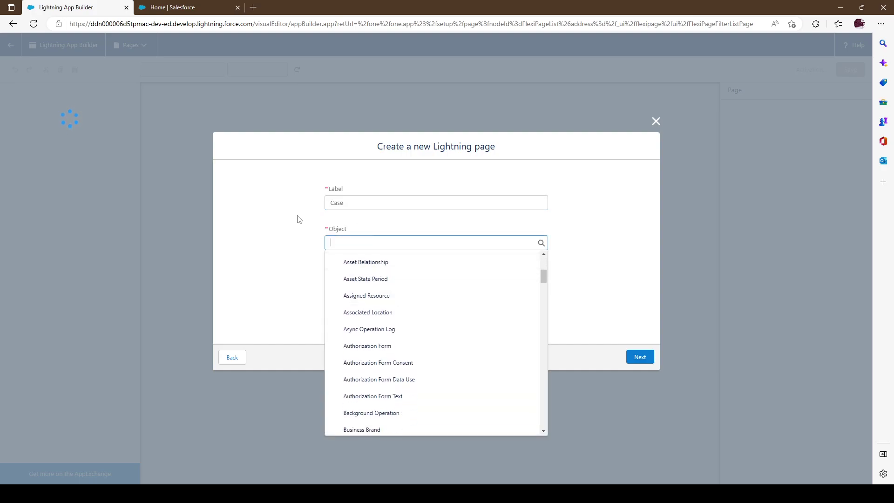
pyautogui.scroll(-10, 410, 298)
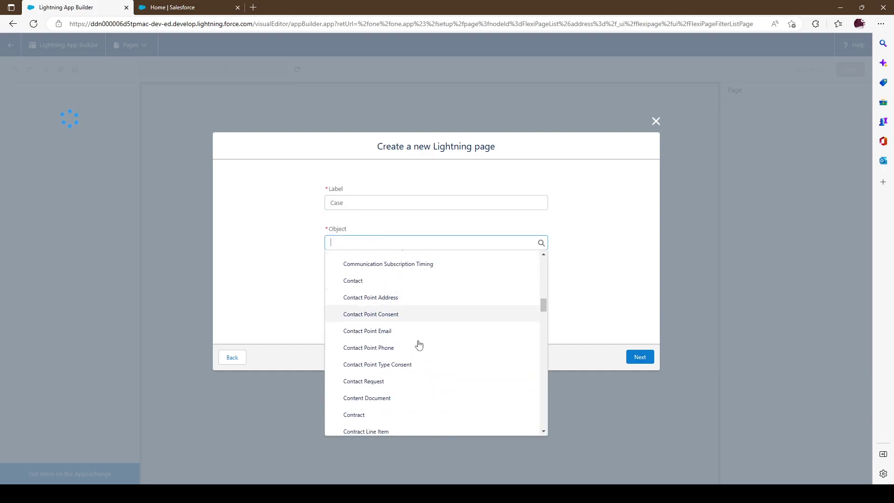
pyautogui.scroll(4, 410, 373)
pyautogui.scroll(-1, 393, 346)
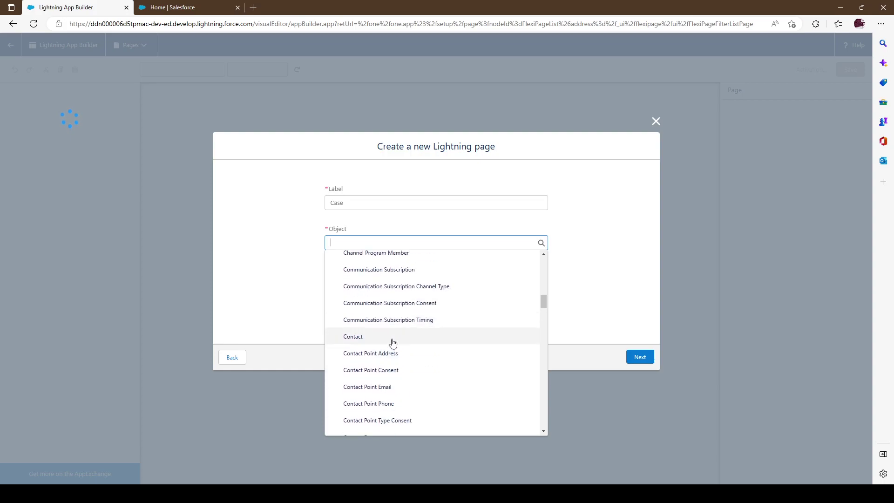
pyautogui.write('ca')
pyautogui.click(391, 328)
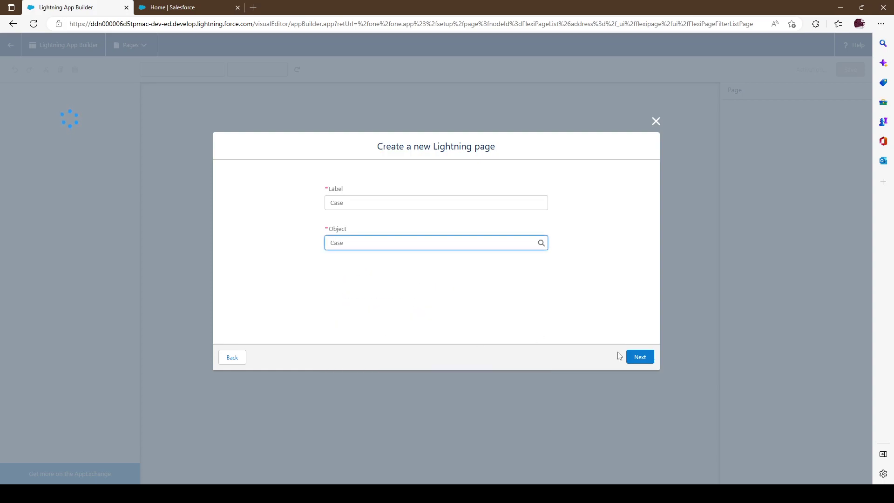
# Create the Case page with the Header and Three Regions template and dismiss the introductory hint.
pyautogui.click(638, 356)
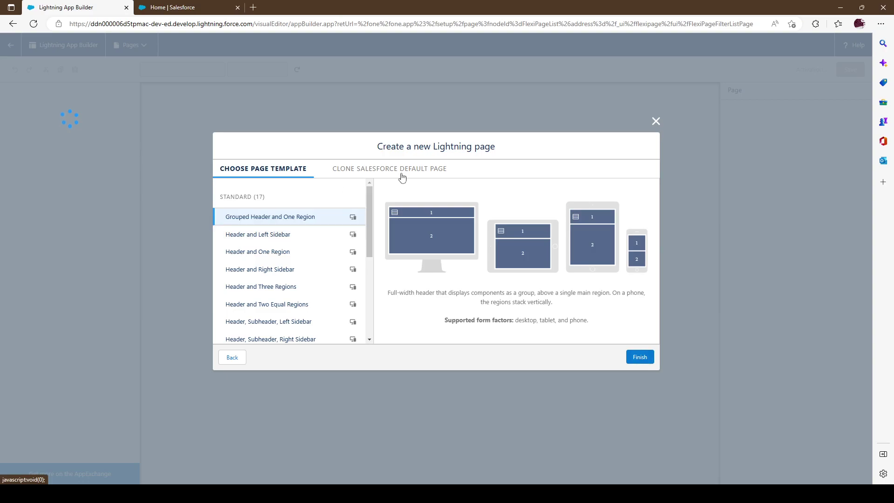
pyautogui.click(279, 234)
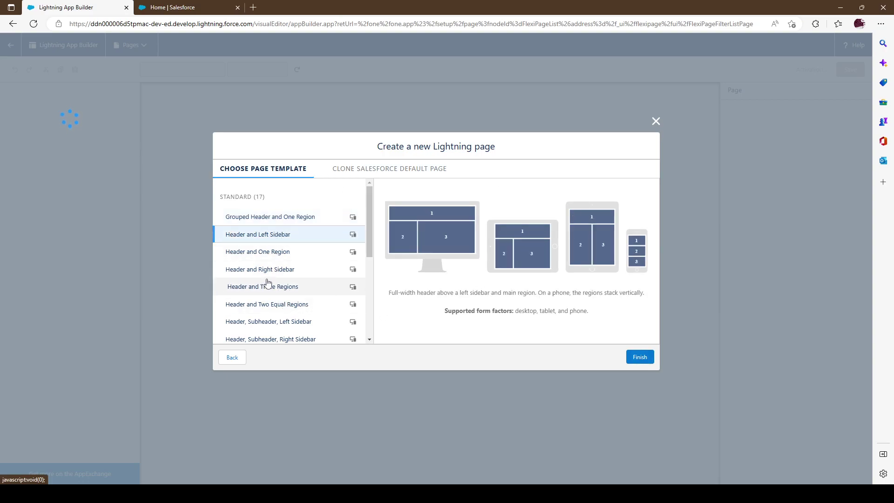
pyautogui.click(268, 284)
pyautogui.click(639, 357)
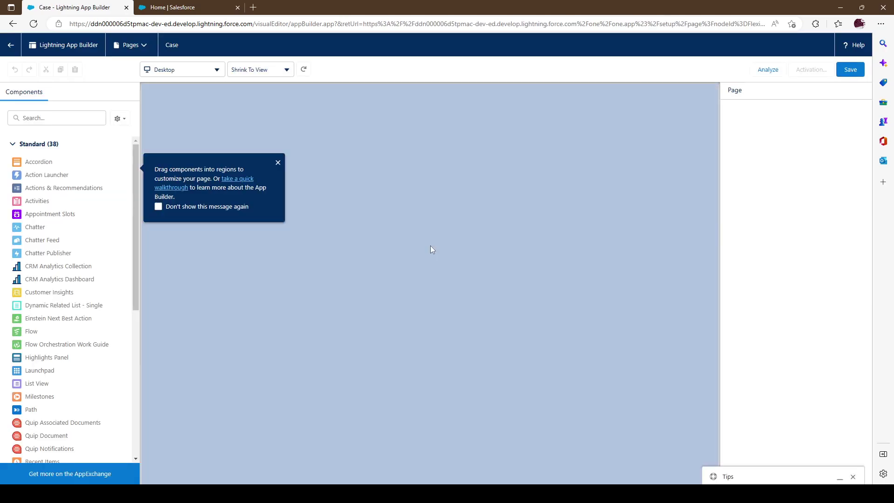
pyautogui.click(278, 162)
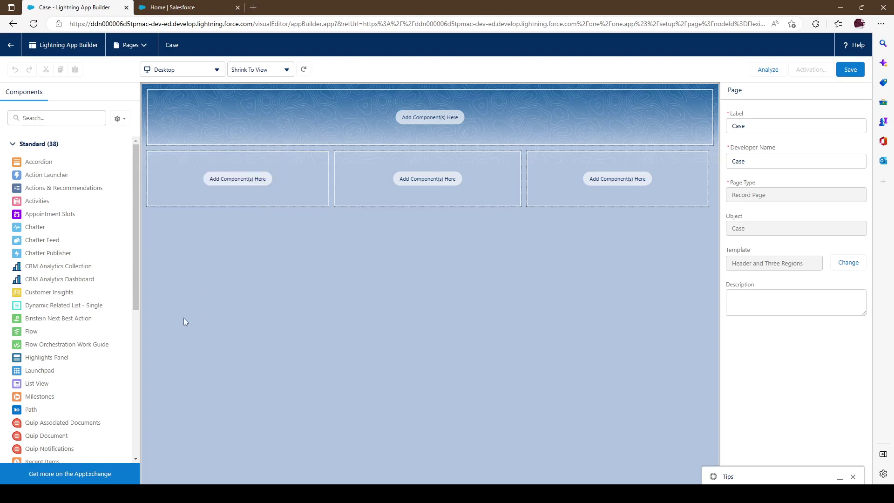
# Add a Related Lists component to the header region and a Report Chart to the first region below it.
pyautogui.scroll(-6, 87, 260)
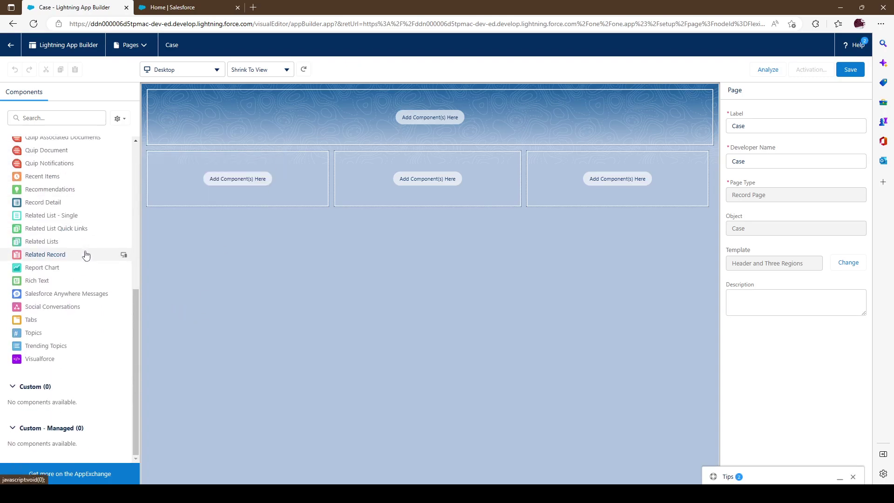
pyautogui.scroll(2, 68, 339)
pyautogui.moveTo(62, 352); pyautogui.dragTo(262, 123)
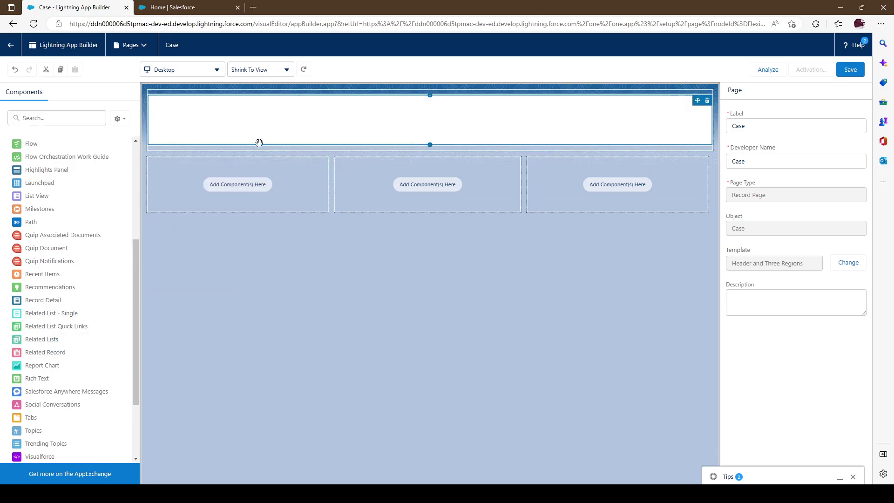
pyautogui.moveTo(44, 365); pyautogui.dragTo(237, 310)
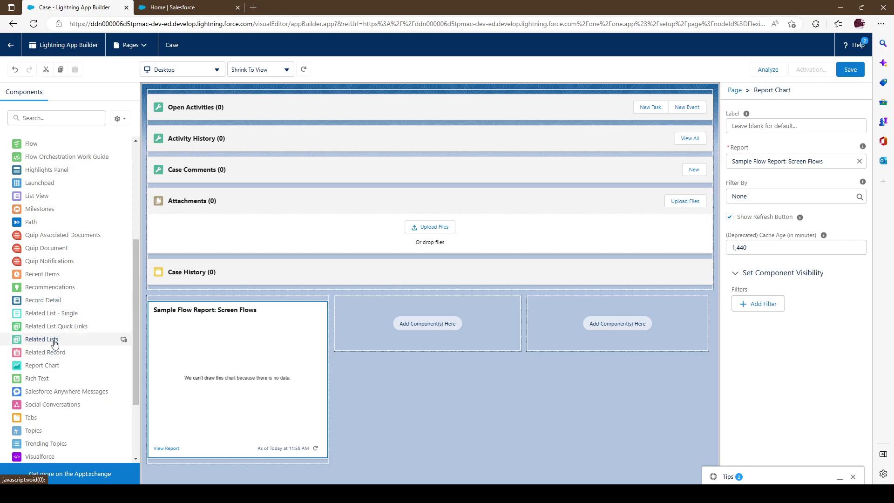
# Add a Record Detail component to the middle region and look over the case fields in the page preview.
pyautogui.moveTo(47, 301); pyautogui.dragTo(453, 336)
pyautogui.scroll(-3, 444, 279)
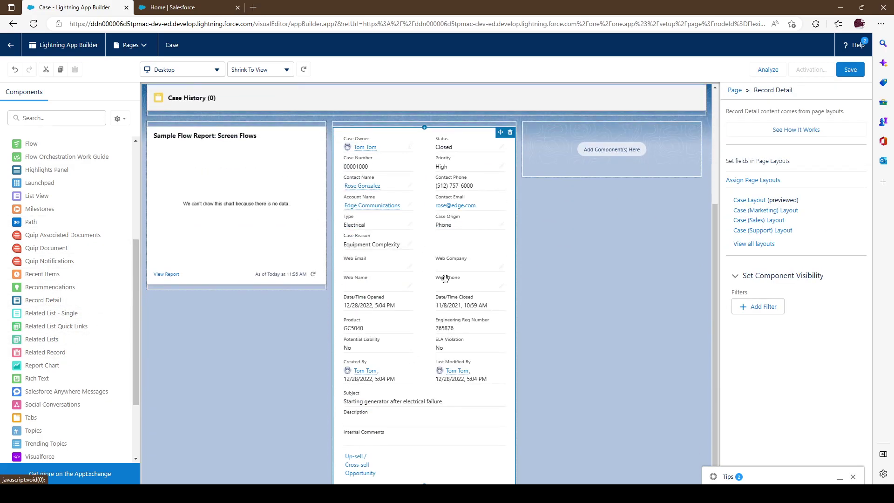
pyautogui.scroll(3, 438, 279)
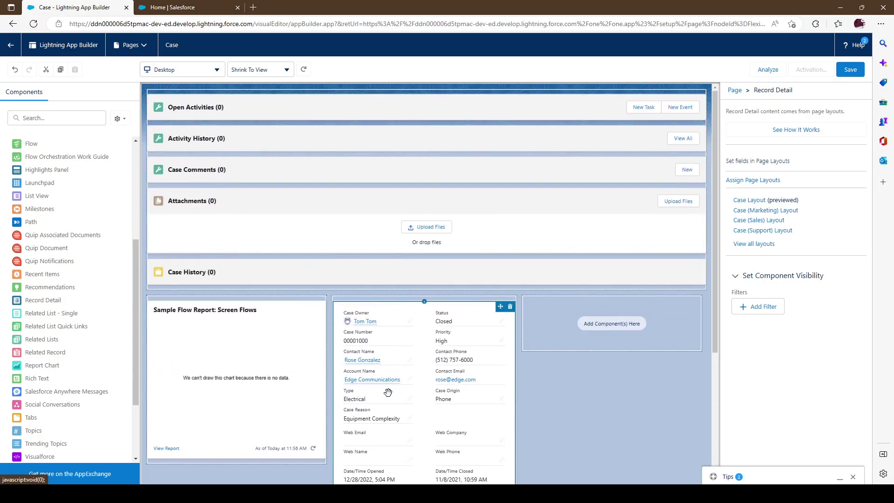
pyautogui.click(233, 192)
pyautogui.scroll(-1, 439, 335)
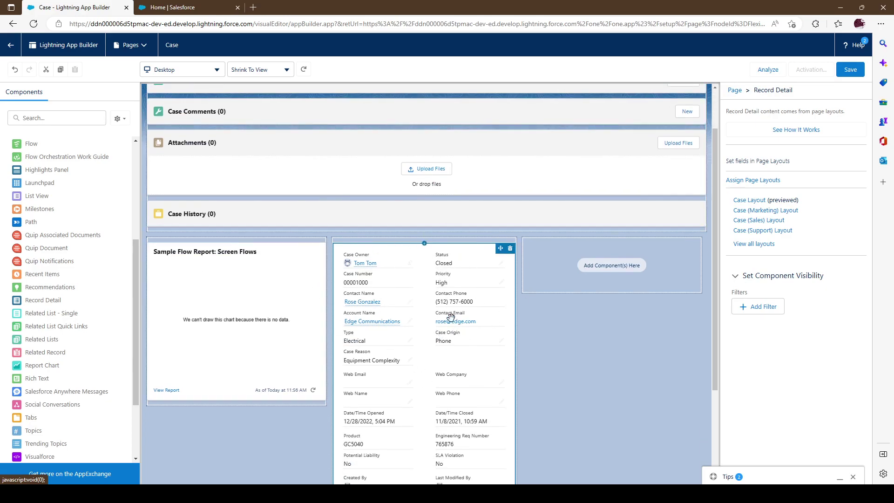
pyautogui.scroll(1, 331, 201)
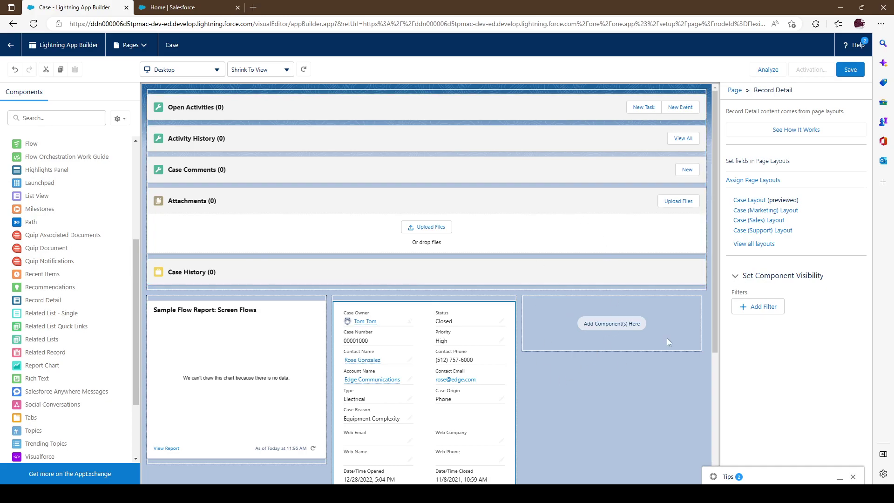
# Add a Path beneath the header's related lists and a Flow component running Reset Password in the empty third region.
pyautogui.moveTo(98, 221); pyautogui.dragTo(368, 332)
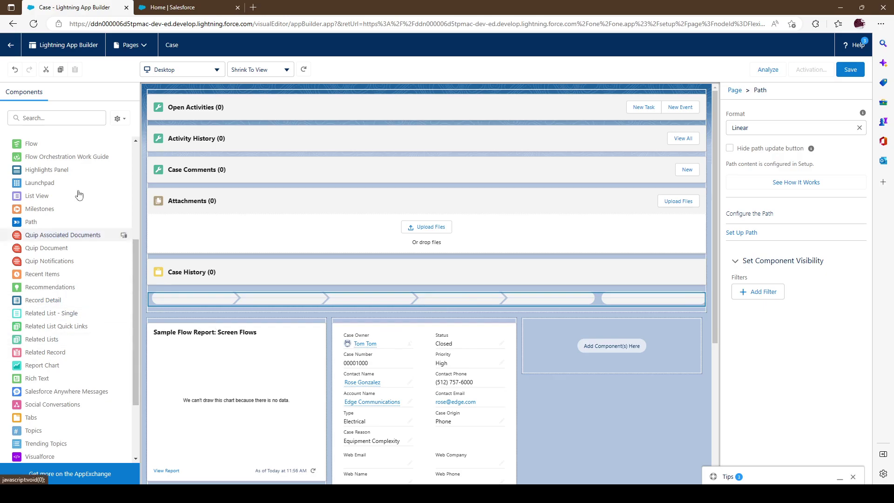
pyautogui.moveTo(32, 144); pyautogui.dragTo(644, 360)
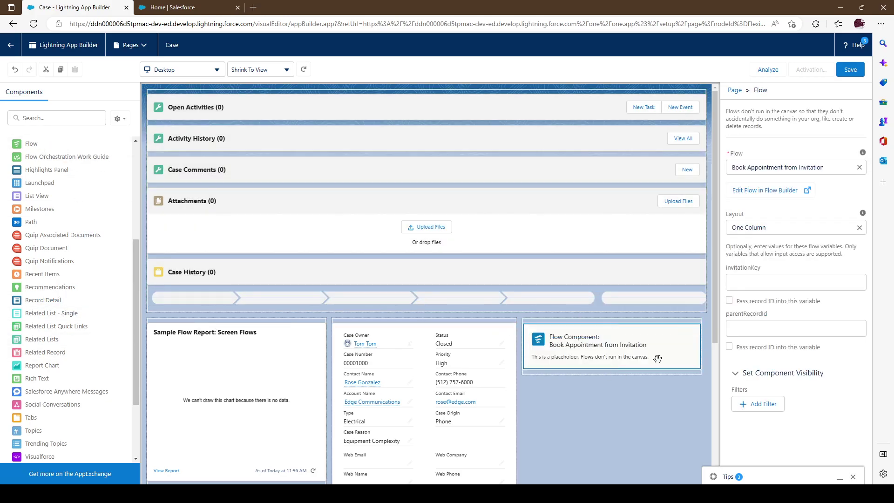
pyautogui.click(769, 167)
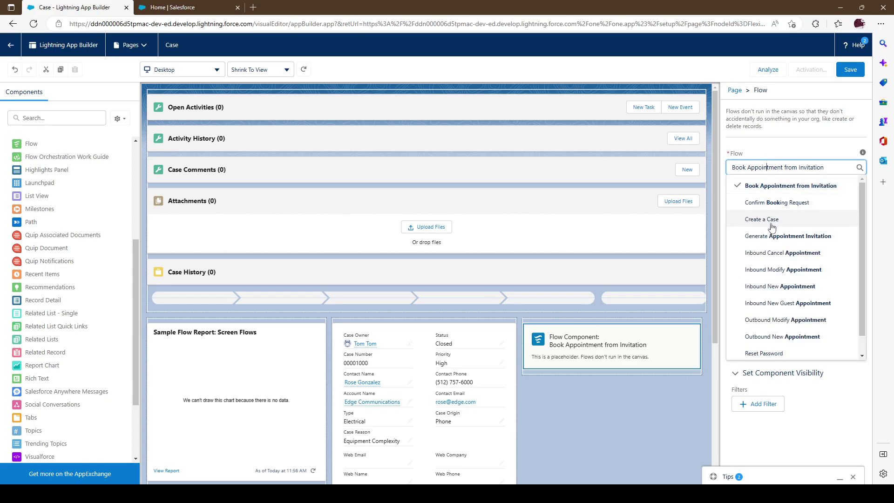
pyautogui.scroll(-1, 770, 225)
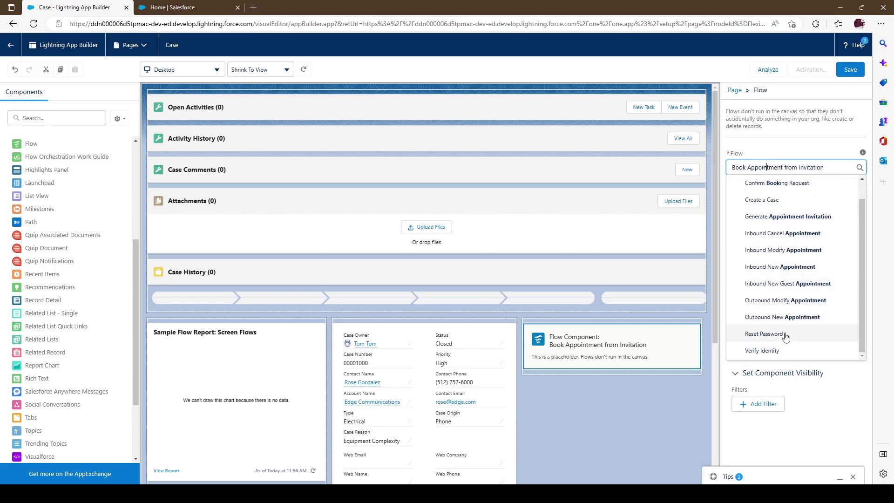
pyautogui.click(763, 334)
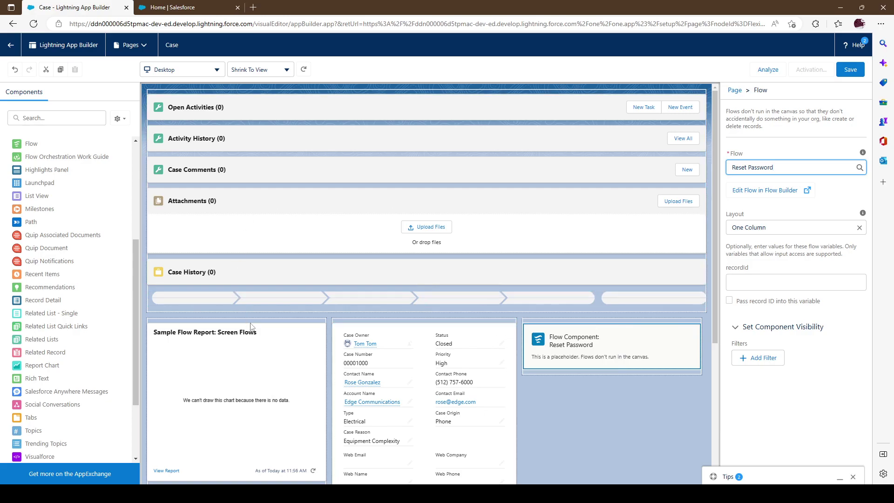
# Save the Case page, start its activation and review the org default, app default, and app, record type and profile assignment options.
pyautogui.click(849, 69)
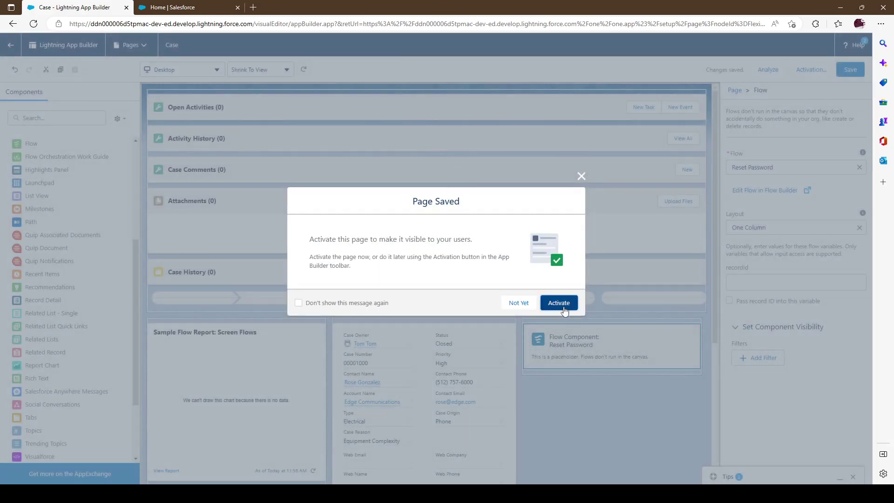
pyautogui.click(563, 304)
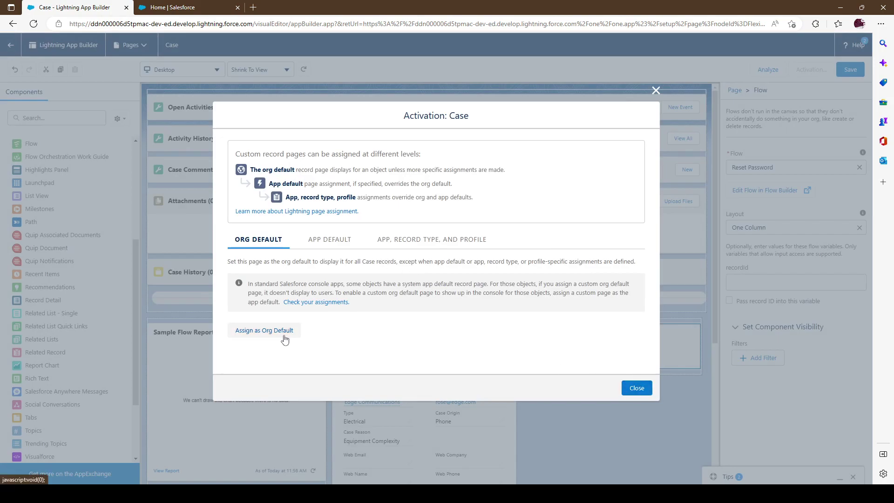
pyautogui.click(282, 335)
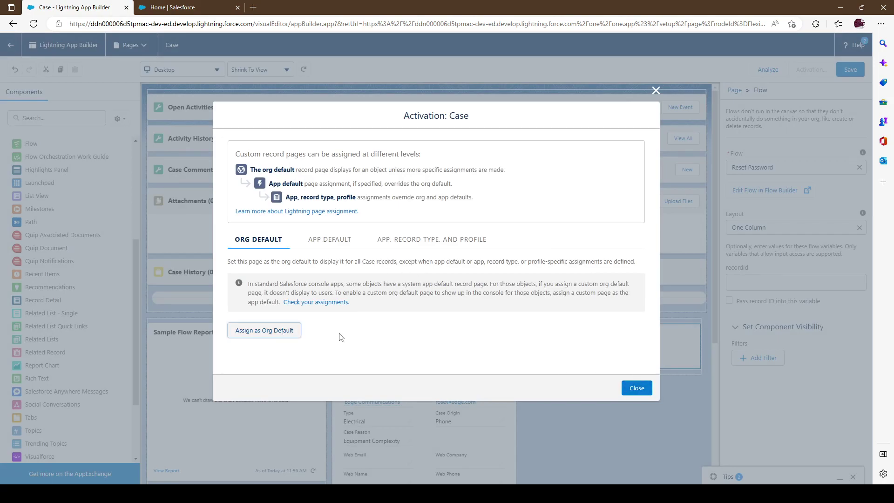
pyautogui.click(371, 248)
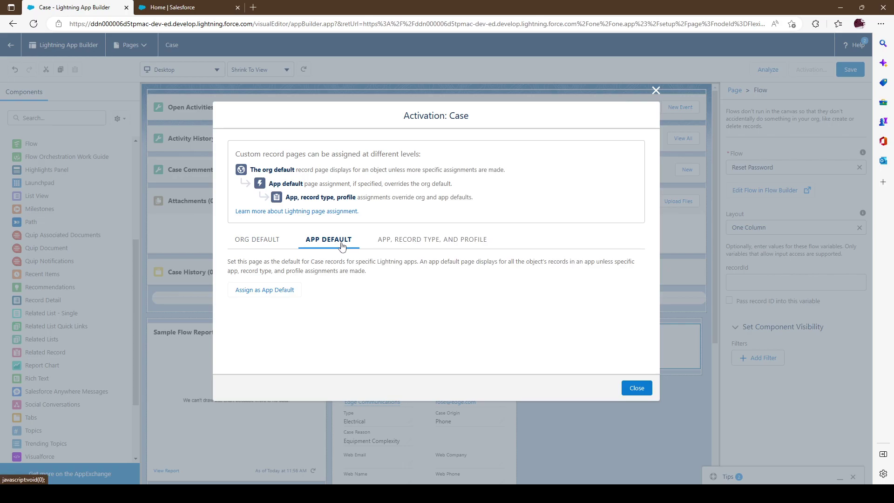
pyautogui.click(379, 244)
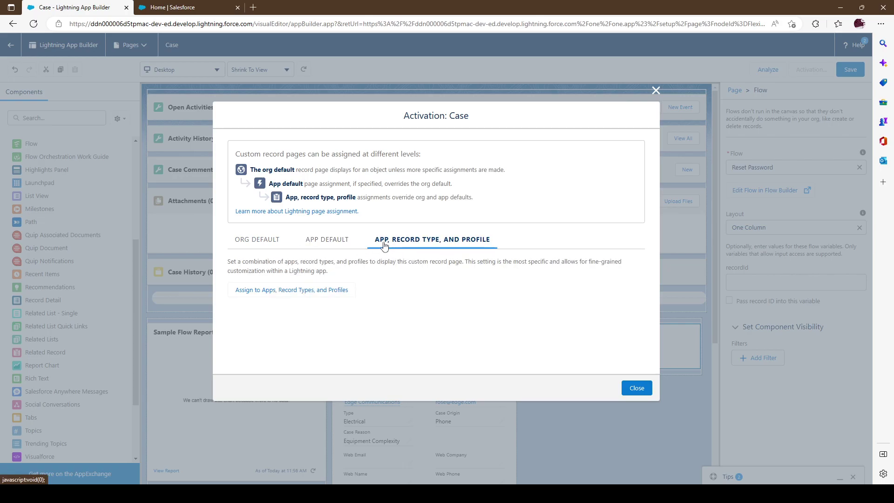
pyautogui.click(266, 238)
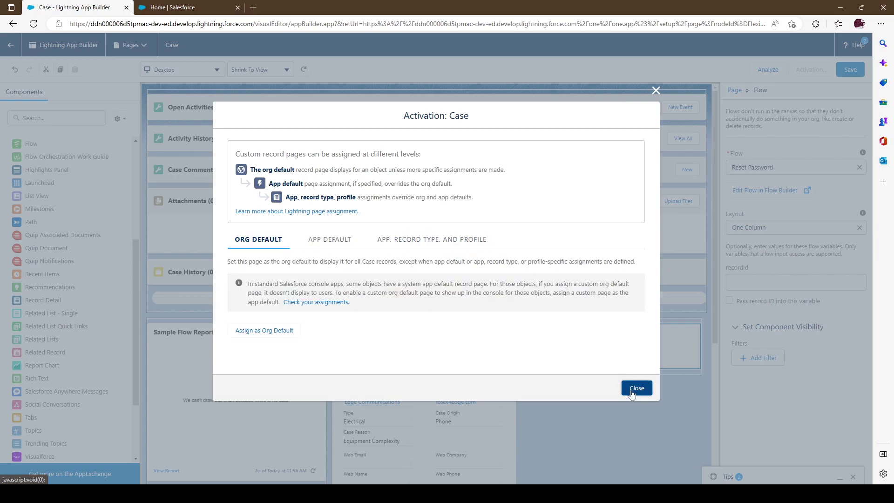
# Assign the Case page as org default for desktop and phone, and return to the list of Lightning pages.
pyautogui.click(283, 331)
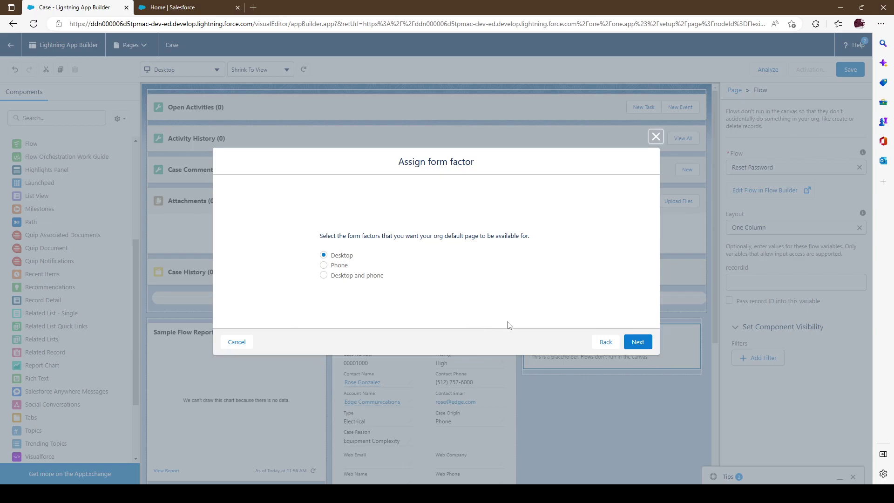
pyautogui.click(332, 276)
pyautogui.click(637, 342)
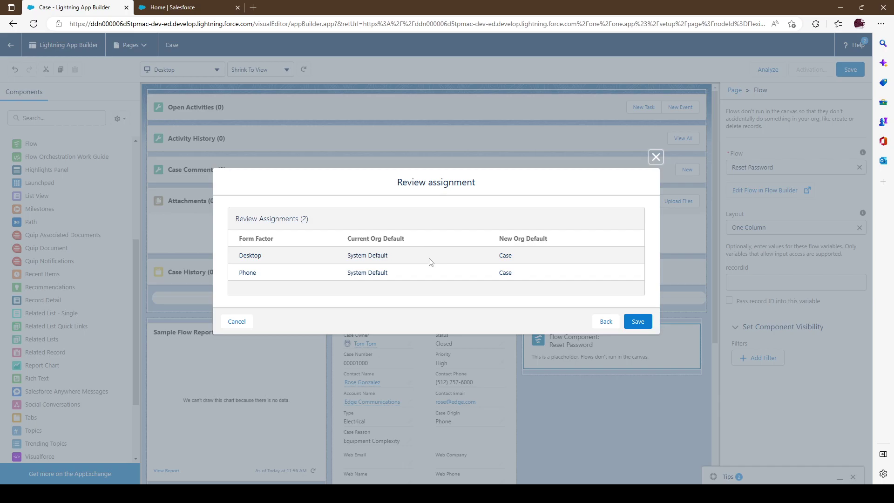
pyautogui.click(637, 321)
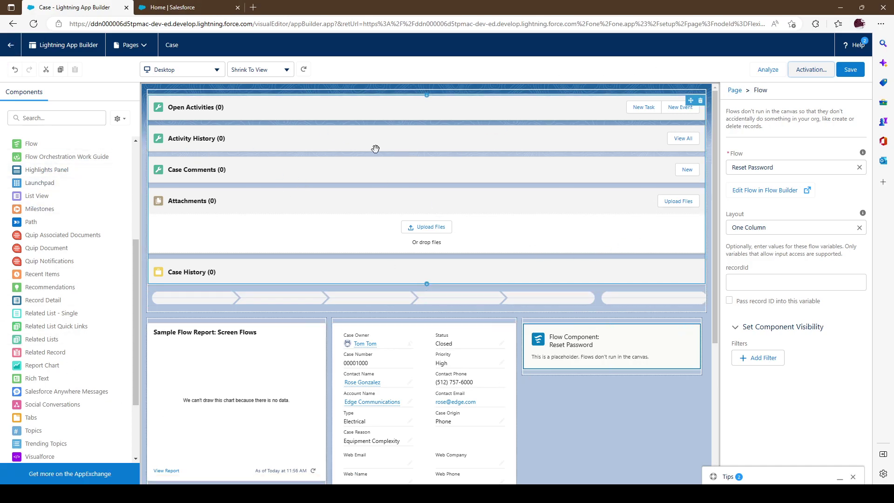
pyautogui.click(10, 44)
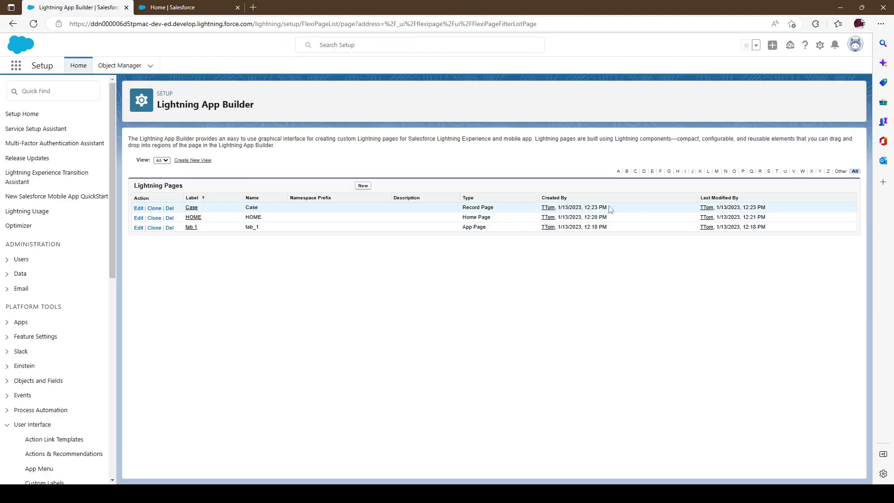
# Create an embedded service page labelled Service for the Service Appointment object with the Embedded Service Page Default template.
pyautogui.click(362, 186)
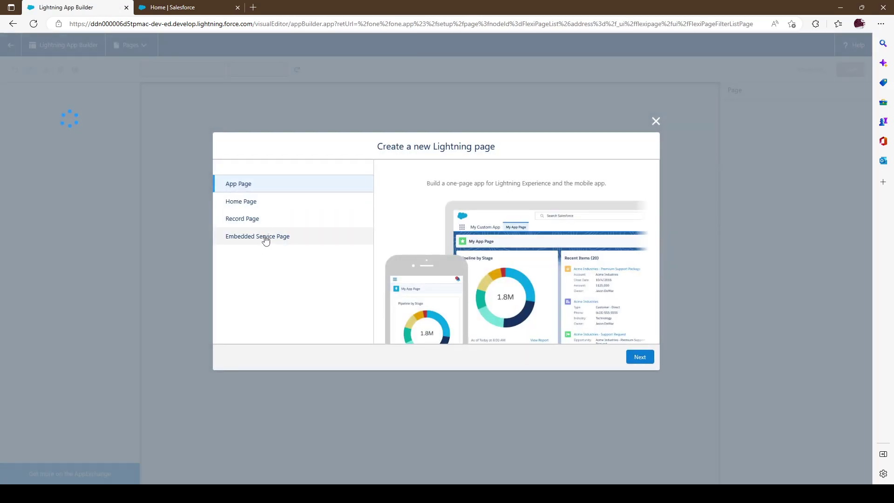
pyautogui.click(266, 236)
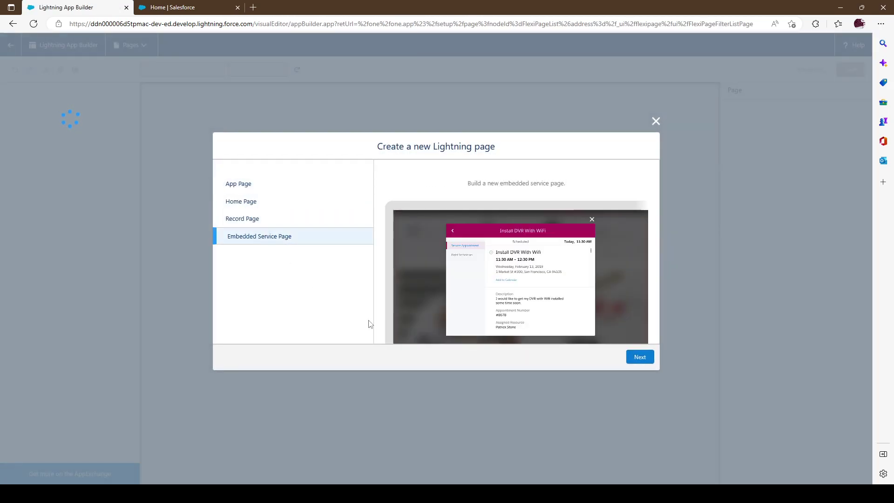
pyautogui.click(651, 366)
pyautogui.click(377, 242)
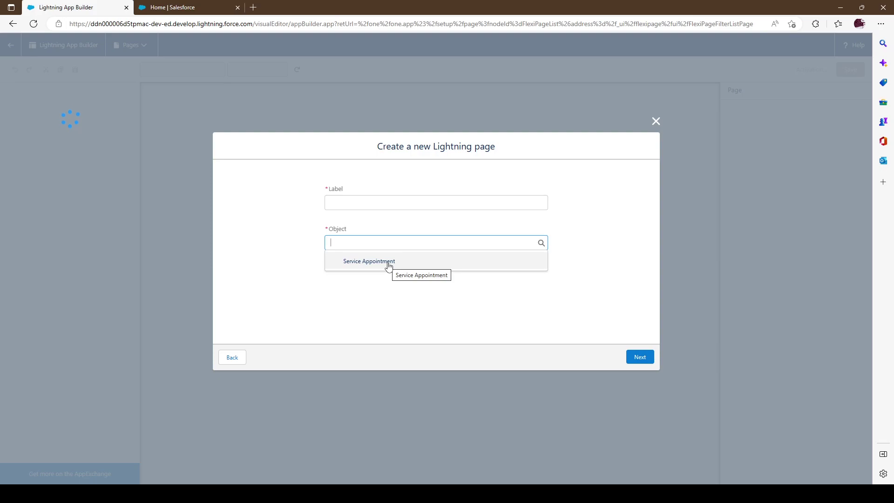
pyautogui.click(388, 265)
pyautogui.click(373, 205)
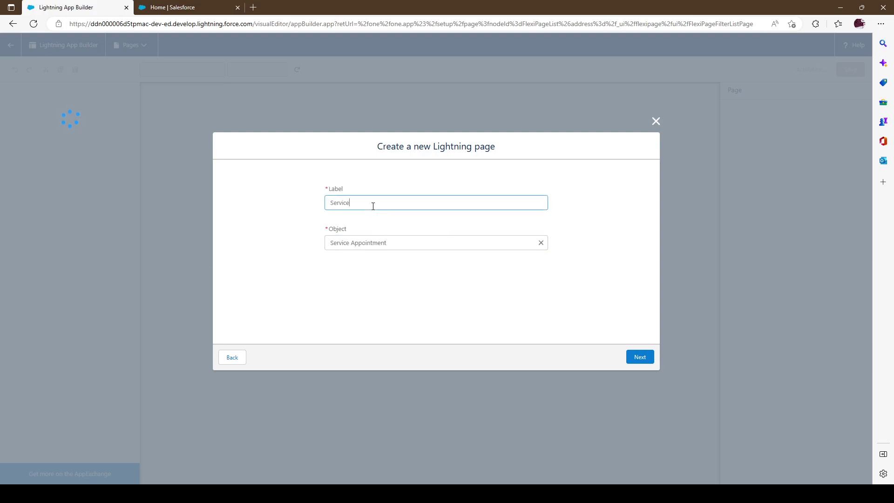
pyautogui.click(628, 358)
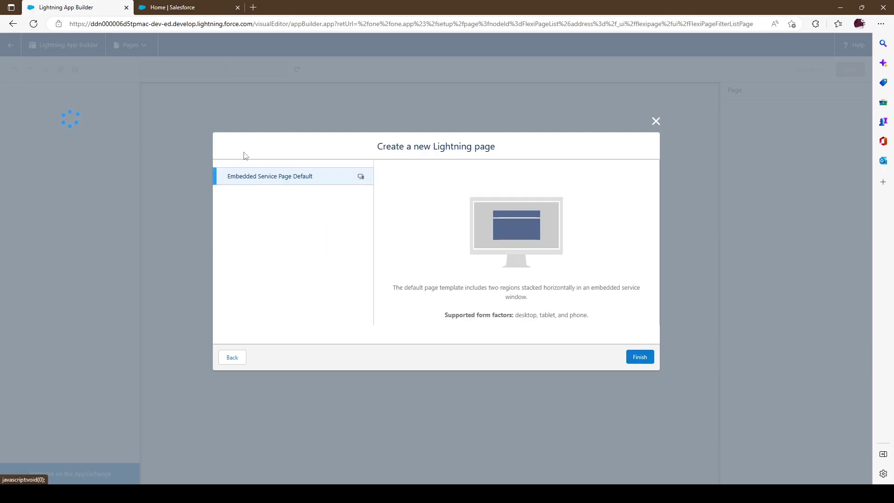
pyautogui.click(640, 357)
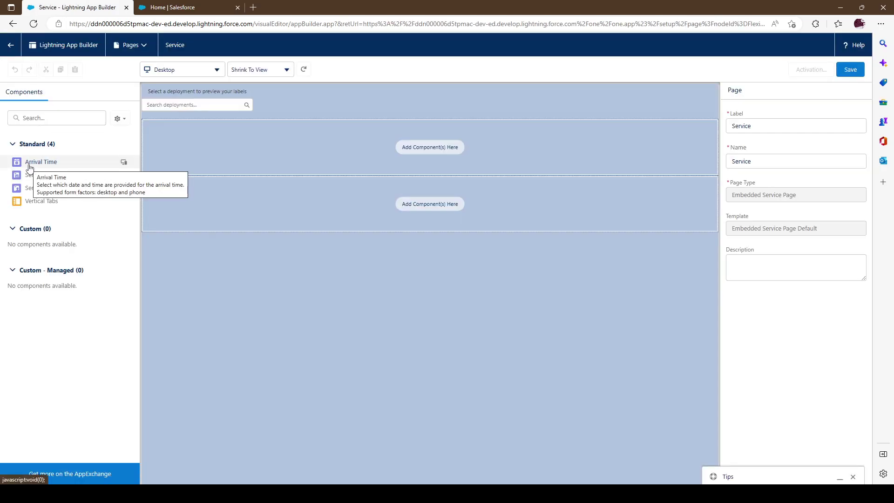
# Add an Arrival Time component to the first region and a Service Appointment component to the second, and save the Service page.
pyautogui.moveTo(29, 168); pyautogui.dragTo(315, 139)
pyautogui.moveTo(257, 201); pyautogui.dragTo(257, 201)
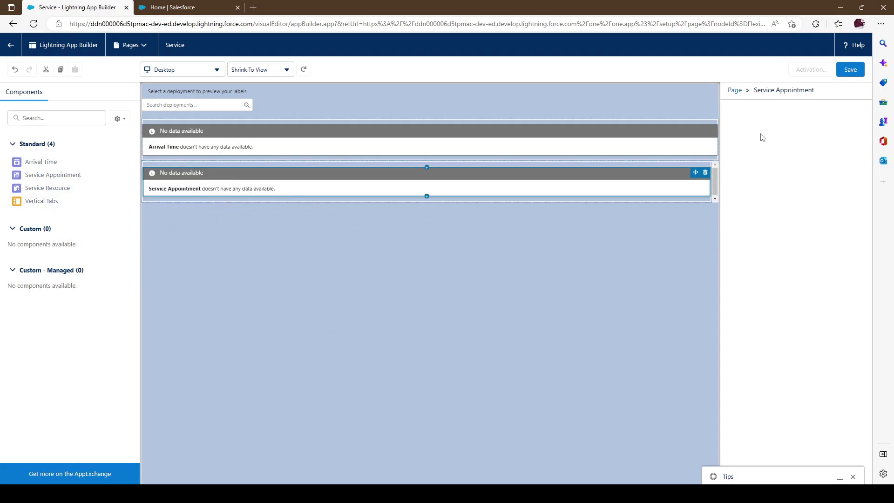
pyautogui.click(850, 69)
# Try to activate the Service page by choosing a deployment, and return to the list of Lightning pages.
pyautogui.click(555, 301)
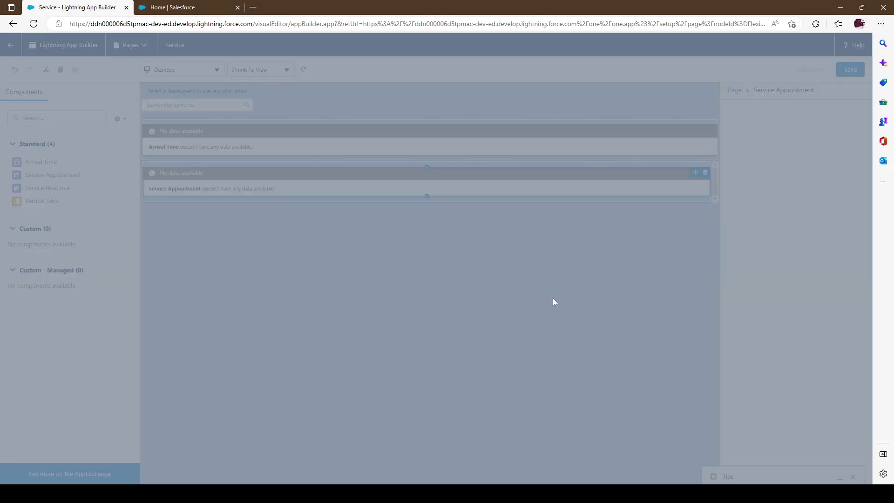
pyautogui.click(352, 237)
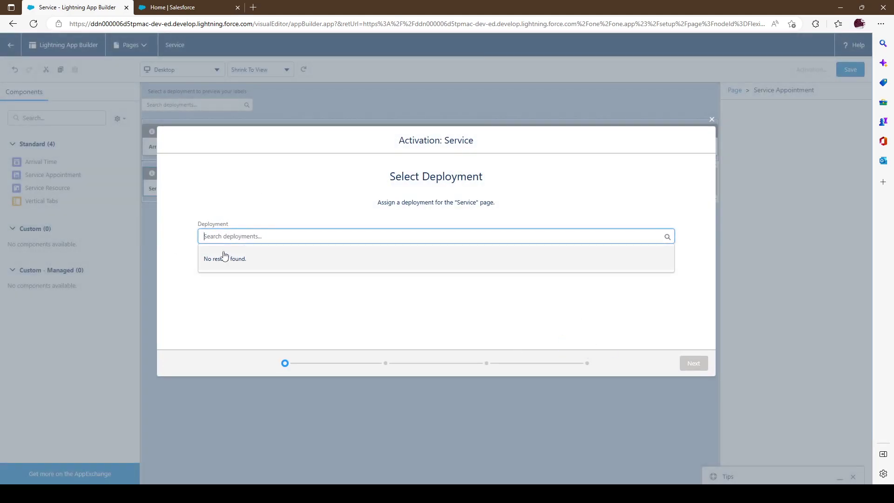
pyautogui.click(671, 375)
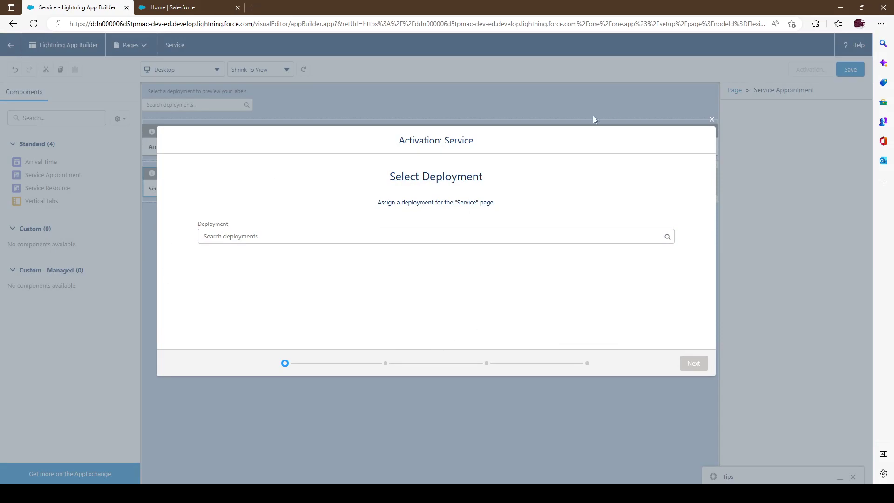
pyautogui.click(711, 119)
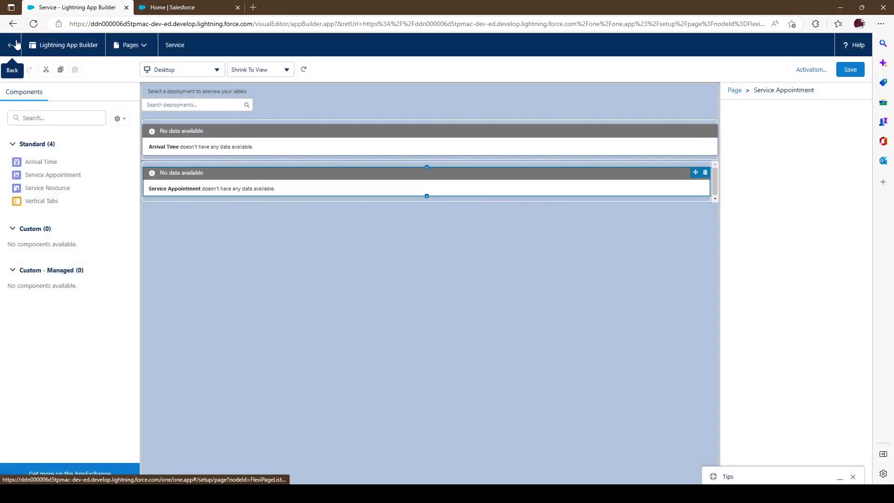
pyautogui.click(11, 45)
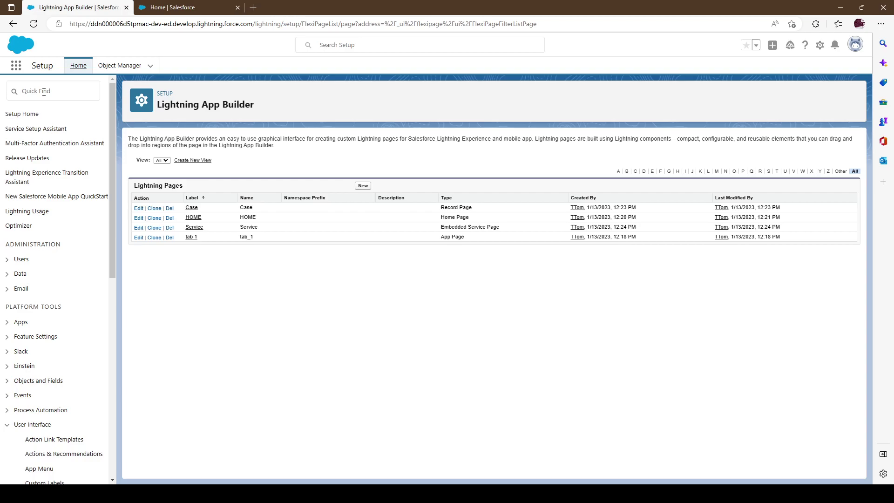
# Search Setup for "emb" and open Embedded Service Deployments.
pyautogui.click(43, 93)
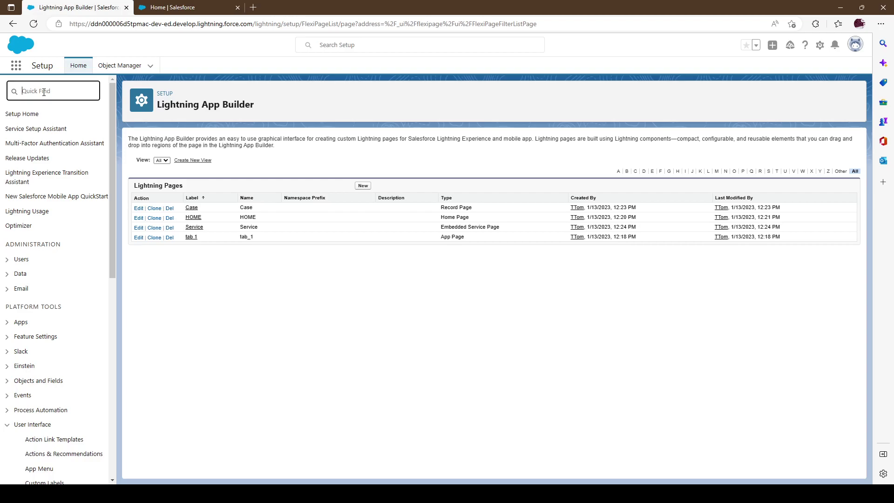
pyautogui.write('emb')
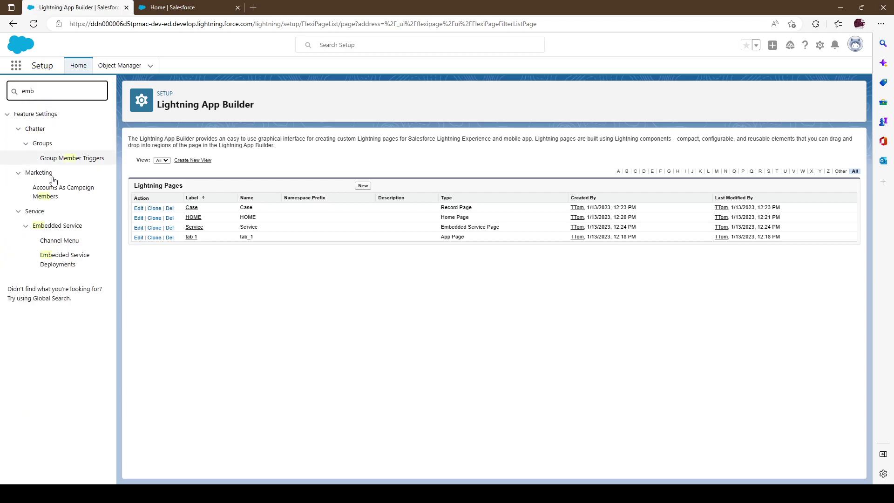
pyautogui.click(65, 266)
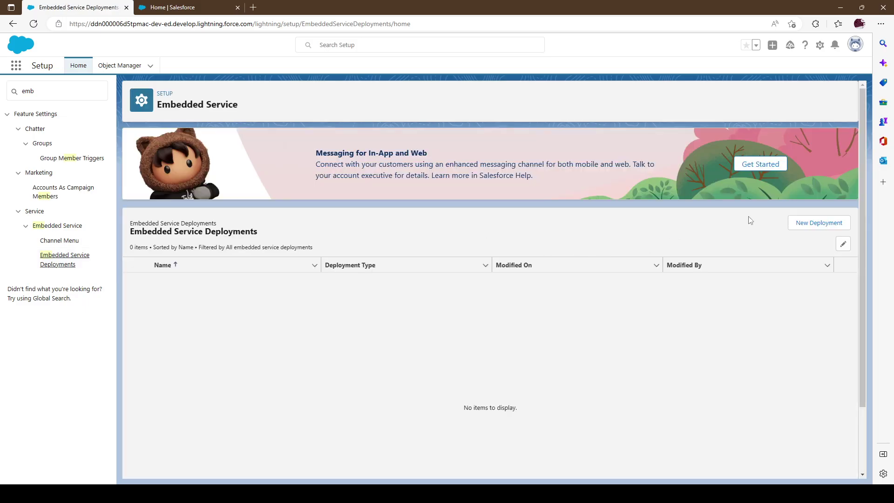
# Try to create an Appointment Management deployment with the name and API name test and a site endpoint.
pyautogui.click(806, 223)
pyautogui.click(381, 293)
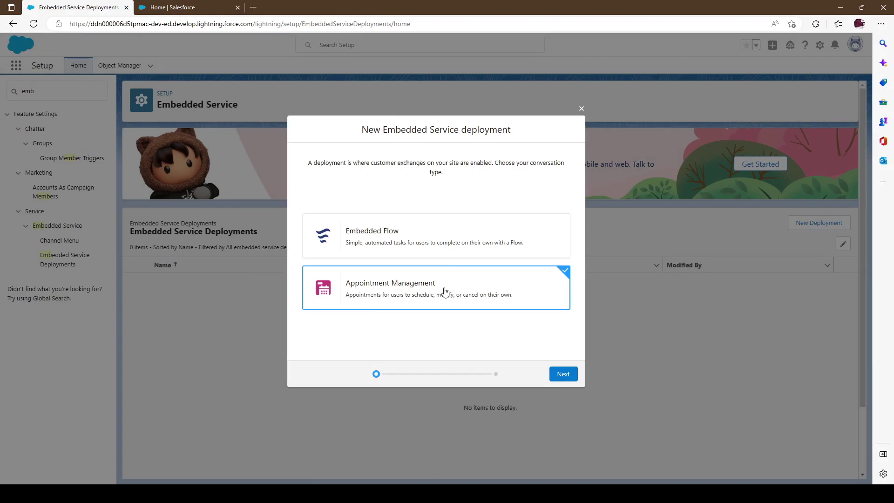
pyautogui.click(564, 379)
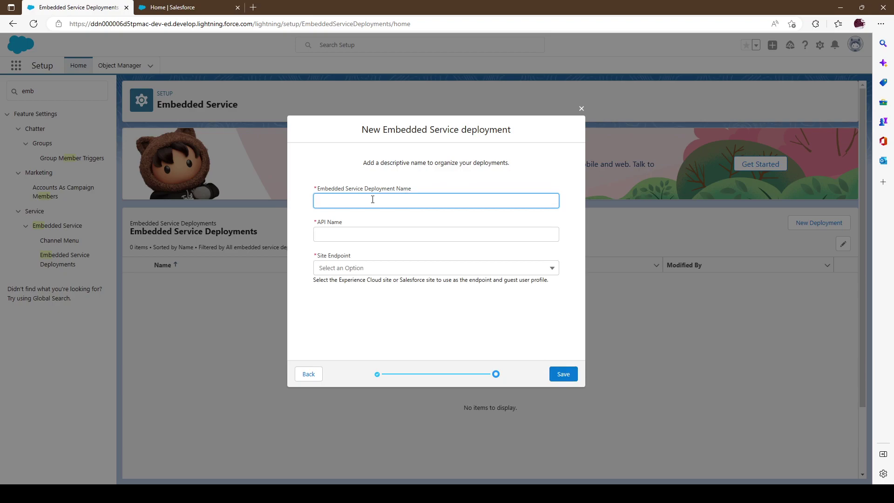
pyautogui.click(390, 234)
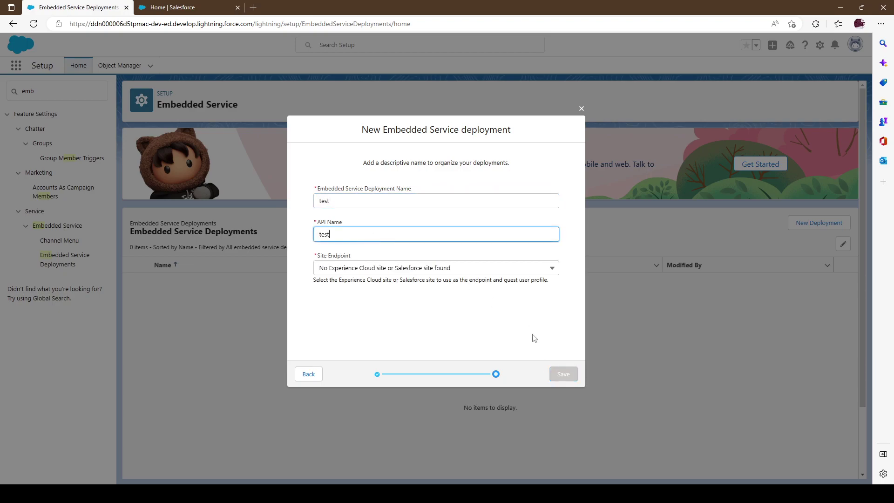
pyautogui.click(470, 269)
pyautogui.click(456, 281)
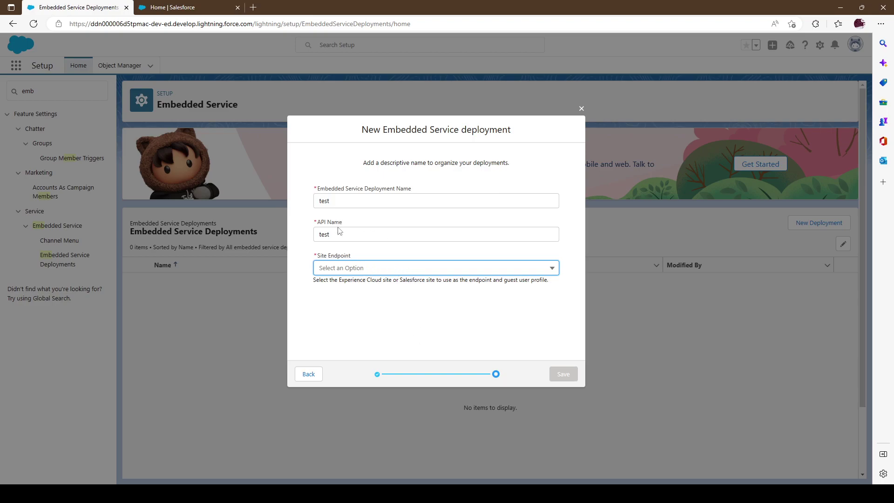
pyautogui.click(354, 269)
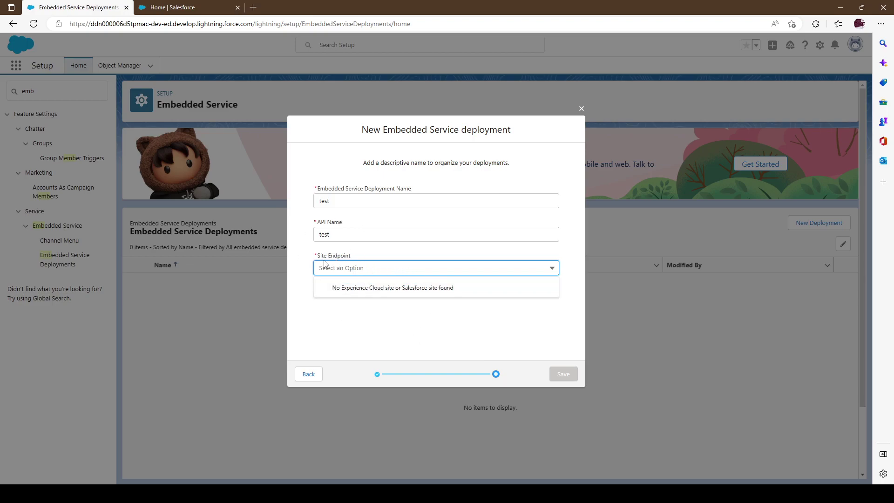
pyautogui.click(333, 288)
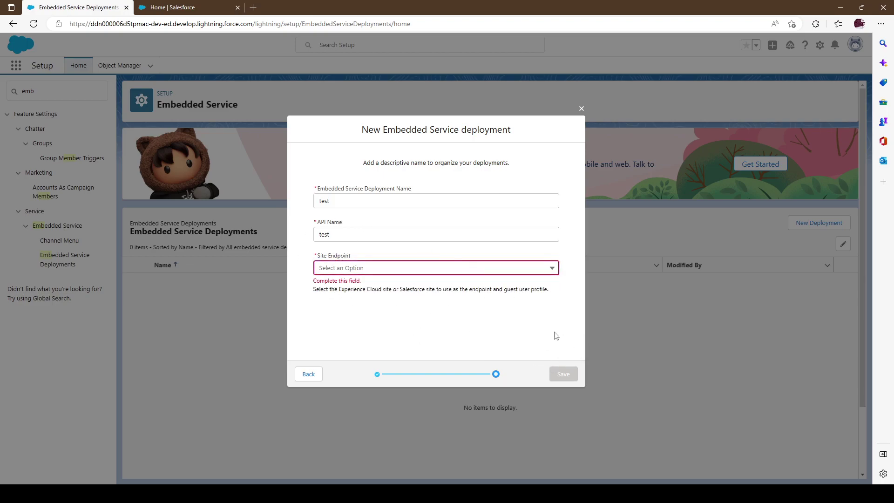
pyautogui.click(580, 110)
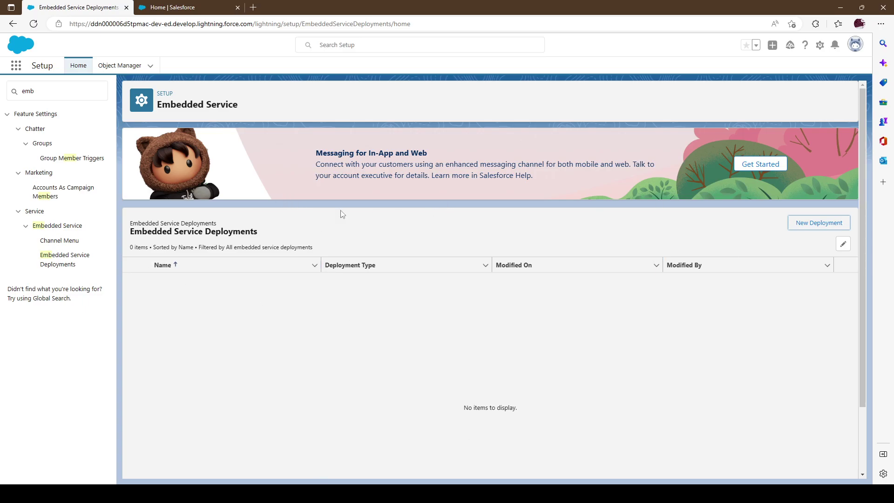
# Search Setup for "lightning" and open Lightning App Builder to view the list of created Lightning pages.
pyautogui.click(74, 95)
pyautogui.write('l')
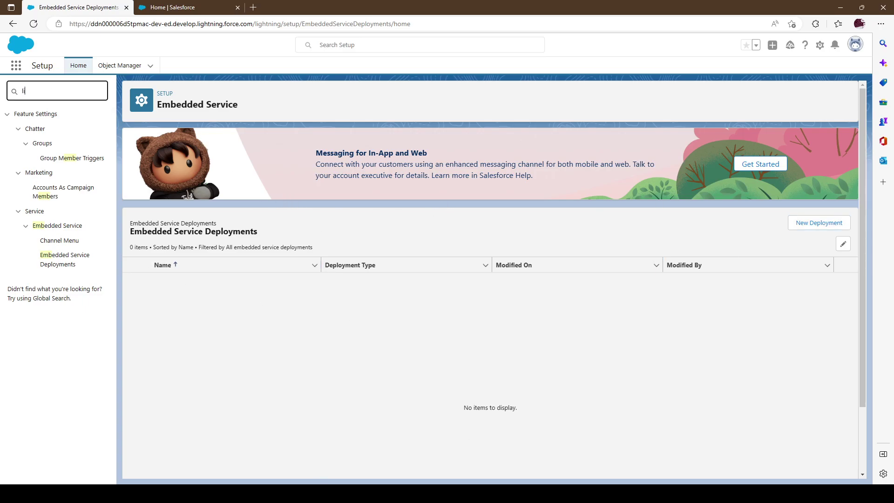
pyautogui.write('ighn')
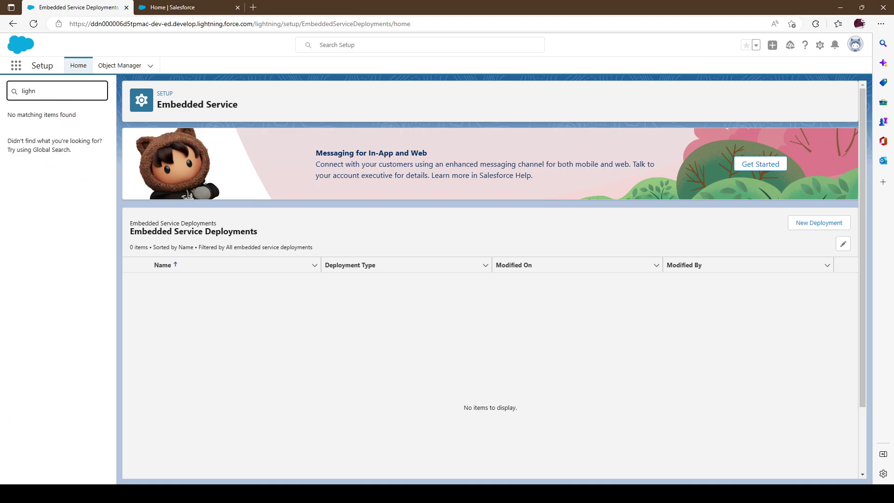
pyautogui.press('BackSpace')
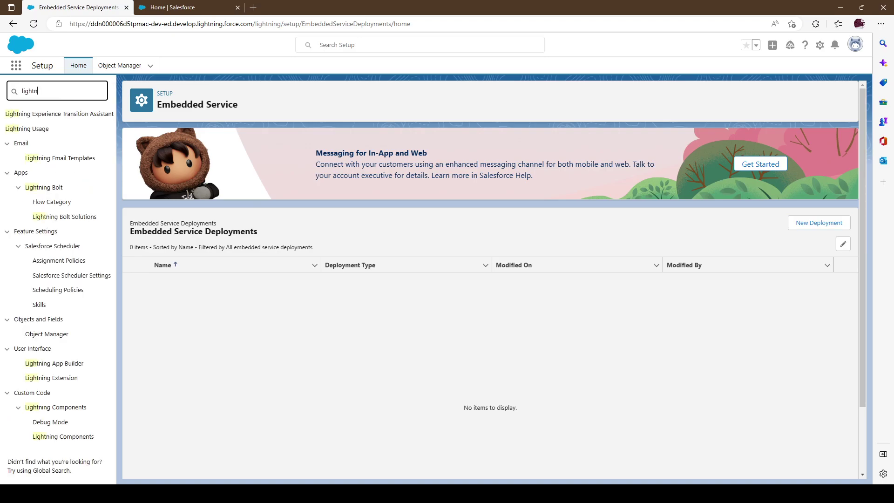
pyautogui.click(65, 364)
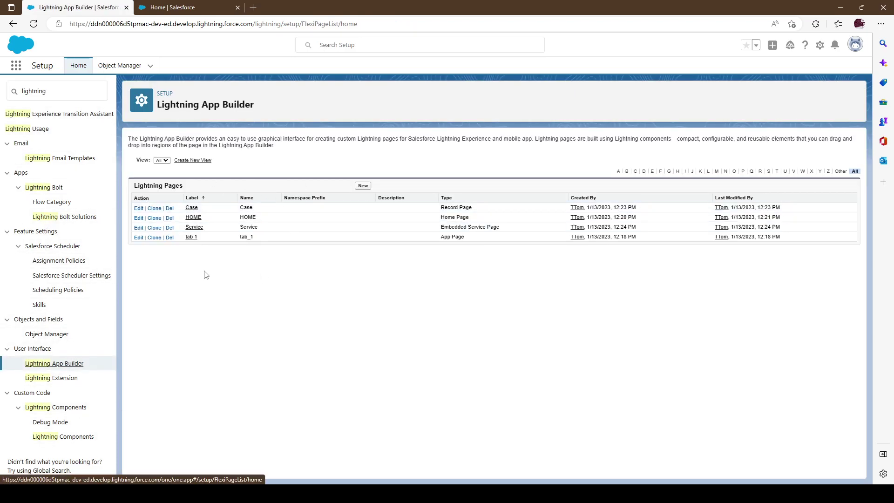
# Search Setup for "tab", open the custom Tabs page and open the FIRST APP Lightning page tab's definition.
pyautogui.click(14, 91)
pyautogui.write('l')
pyautogui.write('ab')
pyautogui.click(31, 143)
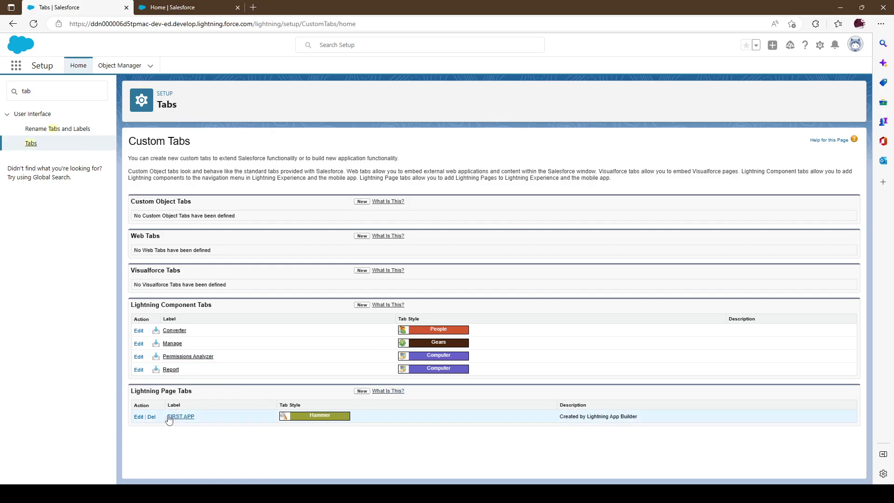
pyautogui.click(139, 417)
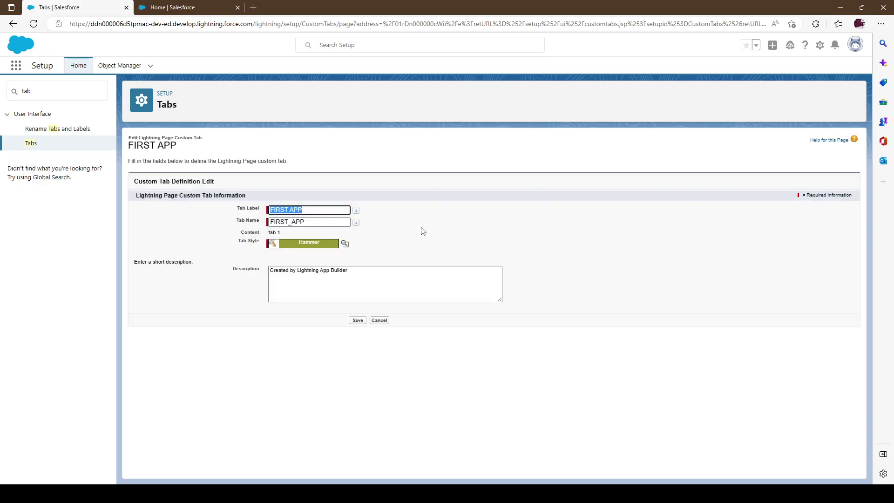
pyautogui.tripleClick(388, 274)
pyautogui.click(180, 8)
pyautogui.click(83, 6)
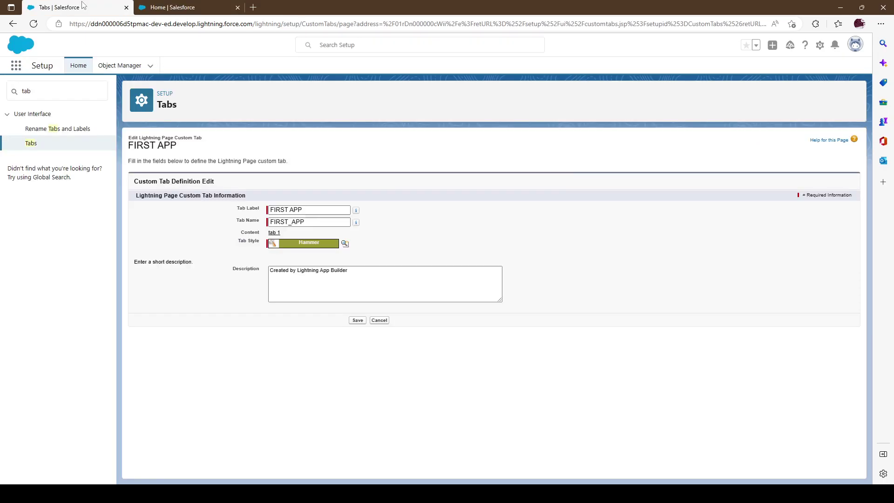
pyautogui.click(16, 65)
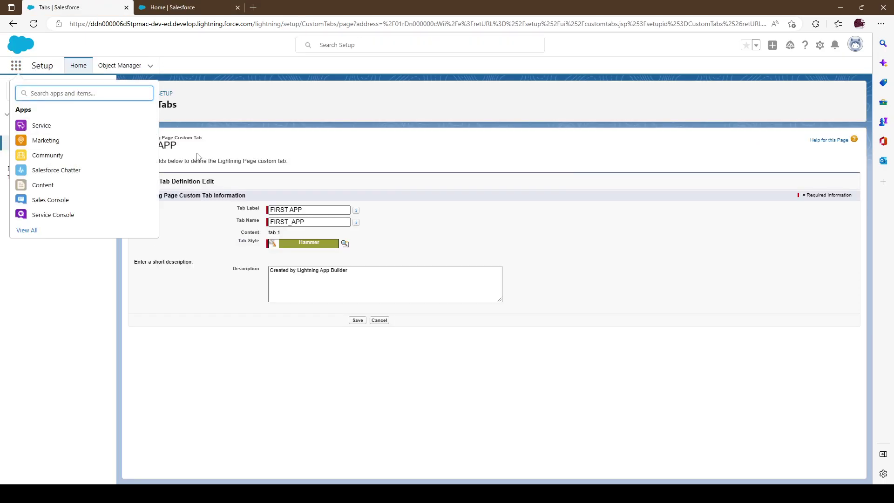
pyautogui.write('ta')
pyautogui.press('BackSpace')
pyautogui.press('BackSpace')
# View the FIRST APP page from the app's navigation bar, and return to its tab definition in Setup.
pyautogui.click(194, 9)
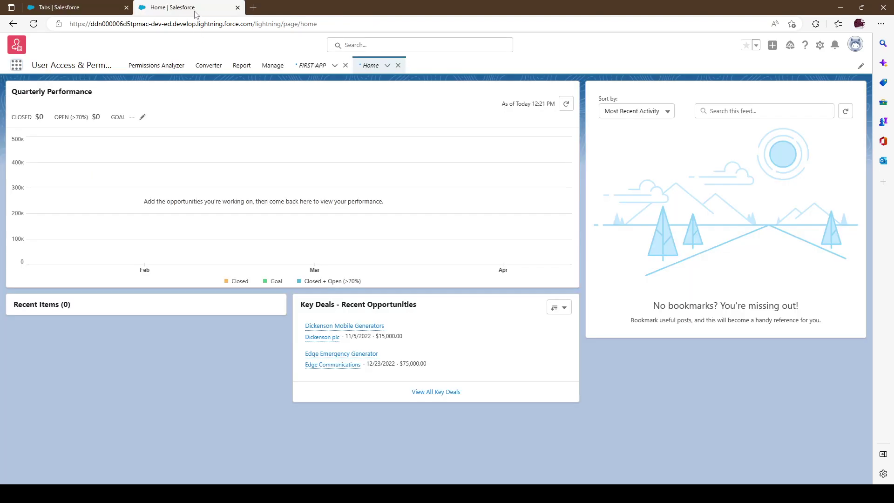
pyautogui.click(317, 65)
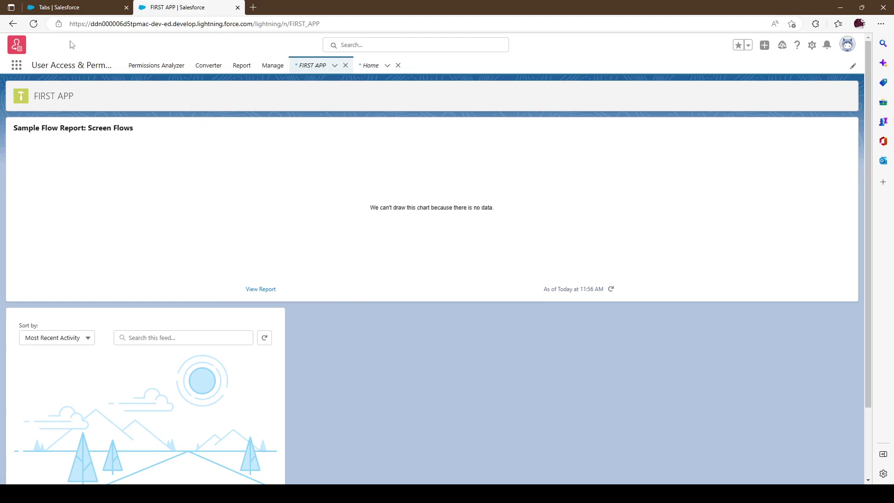
pyautogui.click(59, 8)
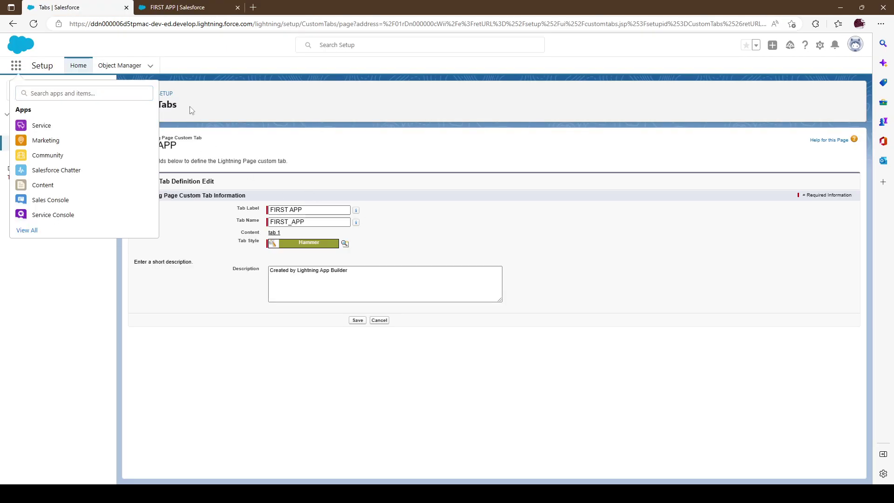
pyautogui.press('Escape')
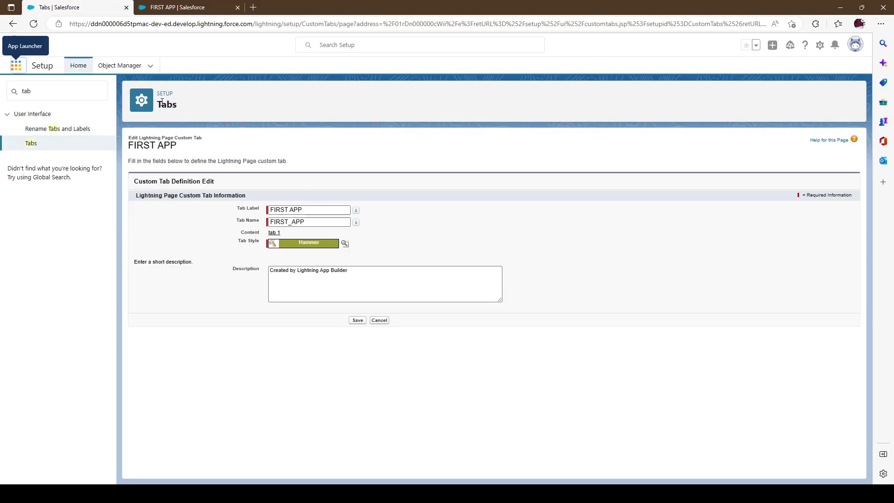
# Examine the FIRST APP page again and the Home page's components in the app.
pyautogui.click(184, 7)
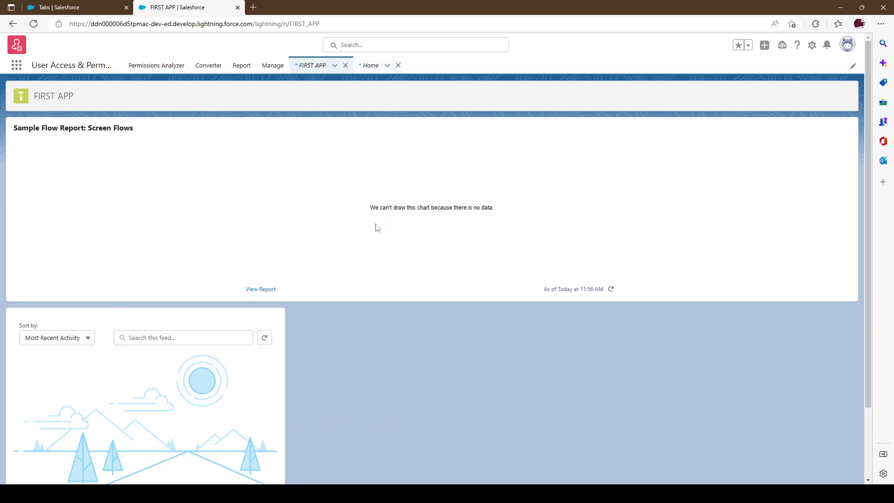
pyautogui.click(371, 65)
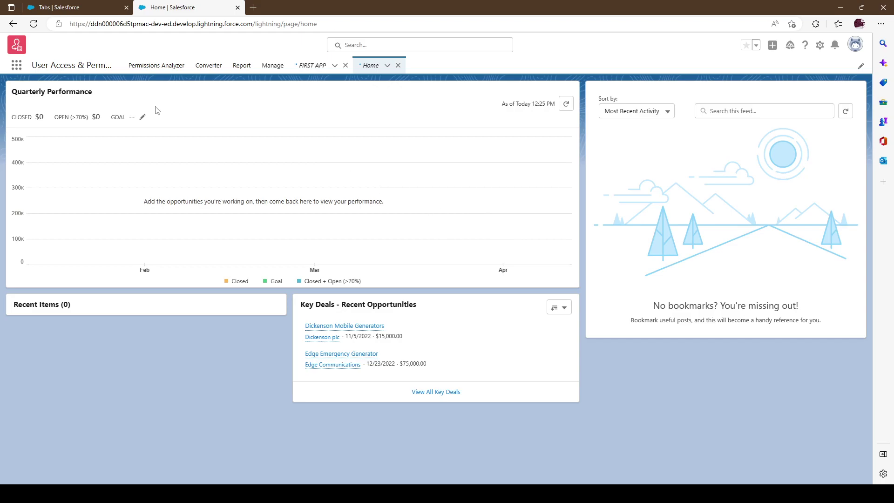
pyautogui.click(19, 70)
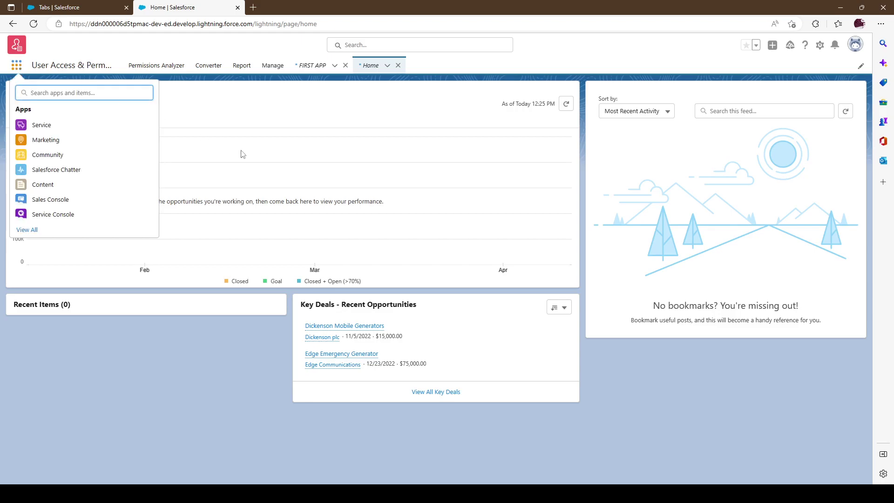
pyautogui.click(595, 235)
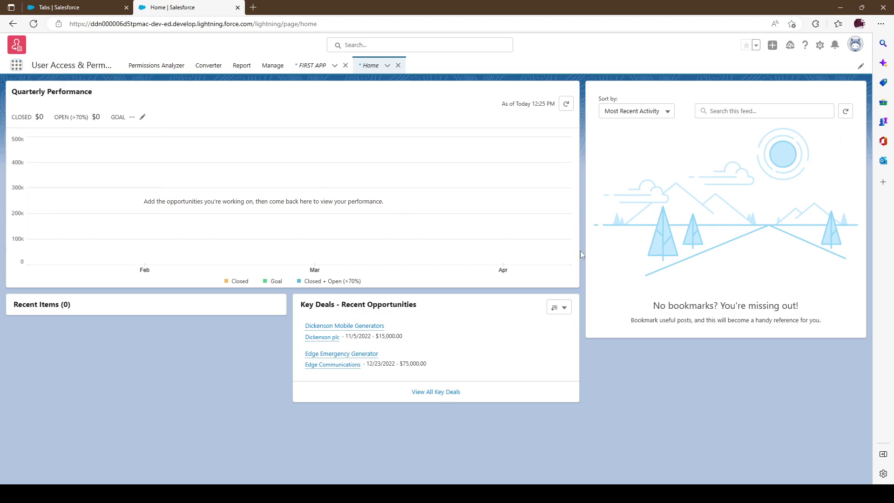